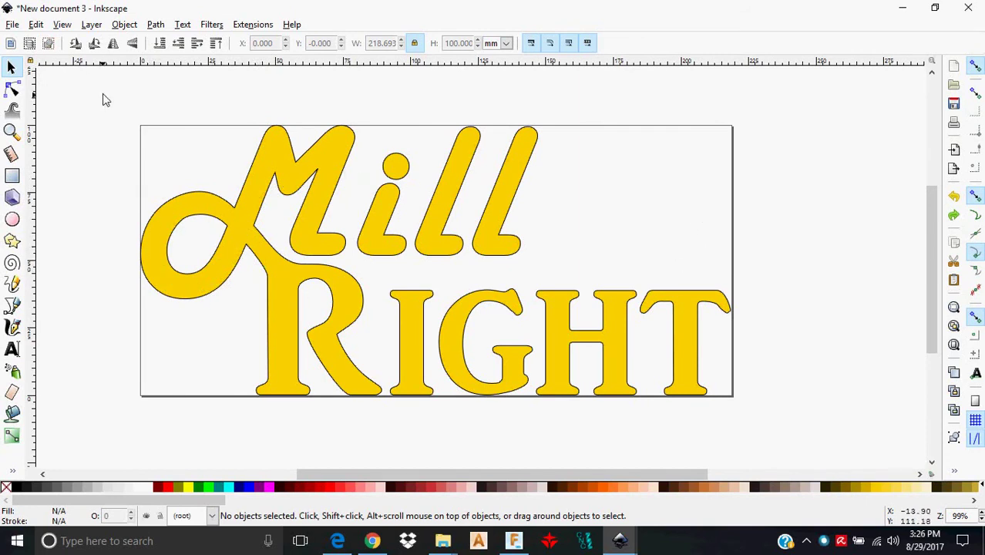
# Set the whole MillRight logo group's fill to No paint, leaving black outlines only
pyautogui.moveTo(106, 100); pyautogui.dragTo(830, 459)
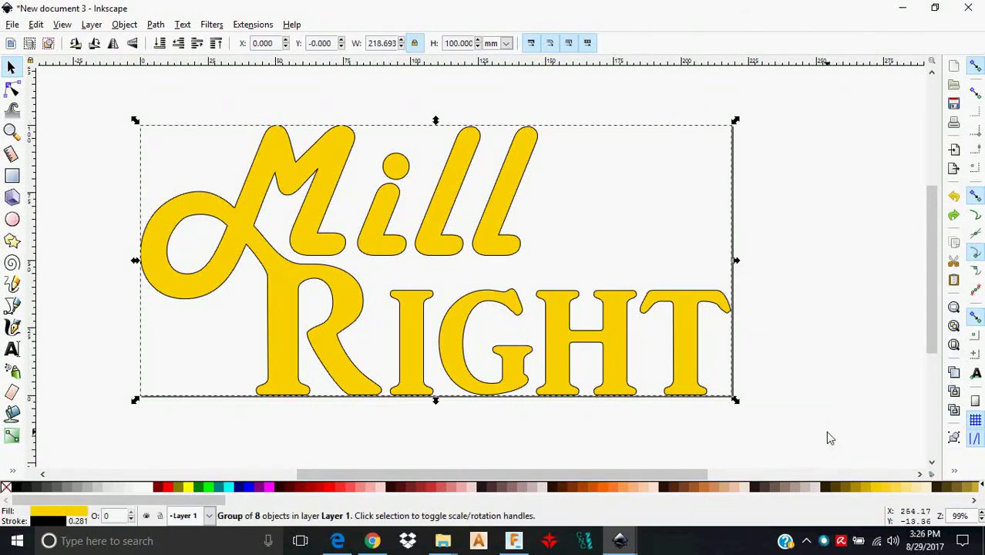
pyautogui.press('ctrl')
pyautogui.press('shift')
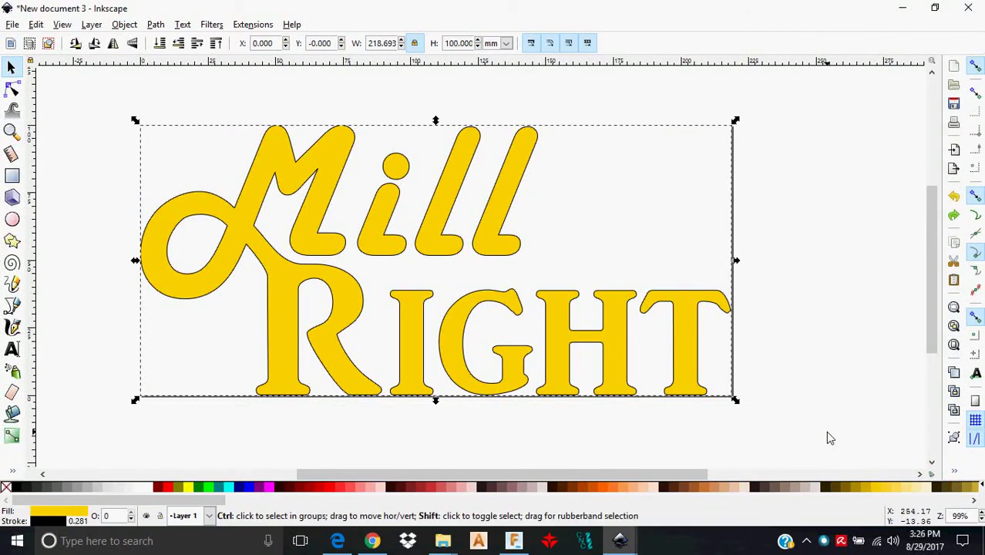
pyautogui.hotkey('ctrl', 'shift', 'f')
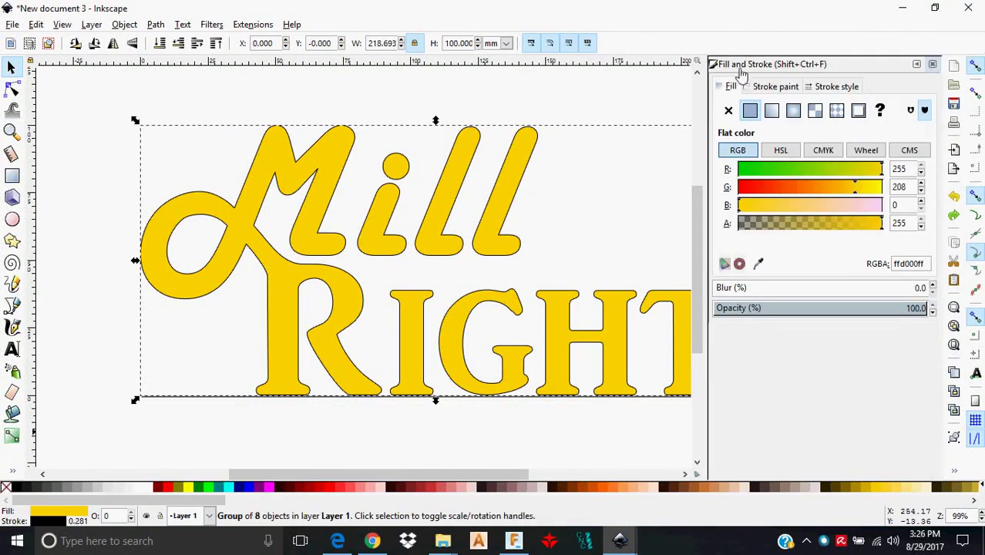
pyautogui.click(728, 110)
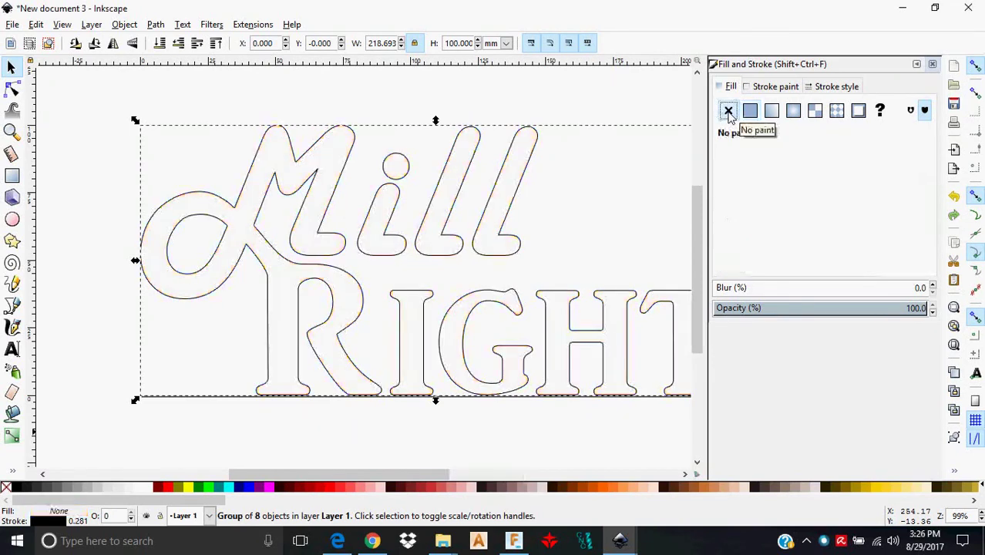
pyautogui.click(932, 65)
pyautogui.click(851, 165)
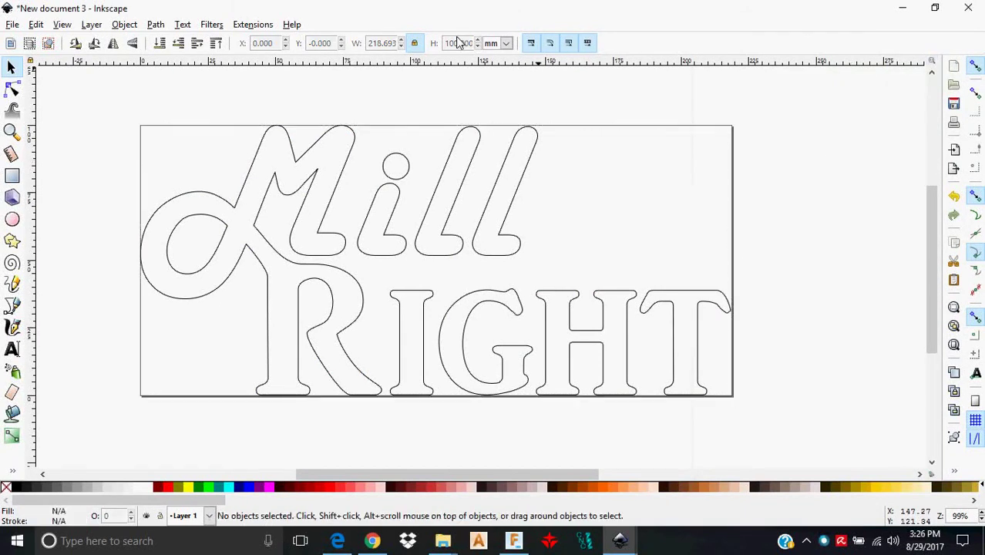
pyautogui.click(125, 25)
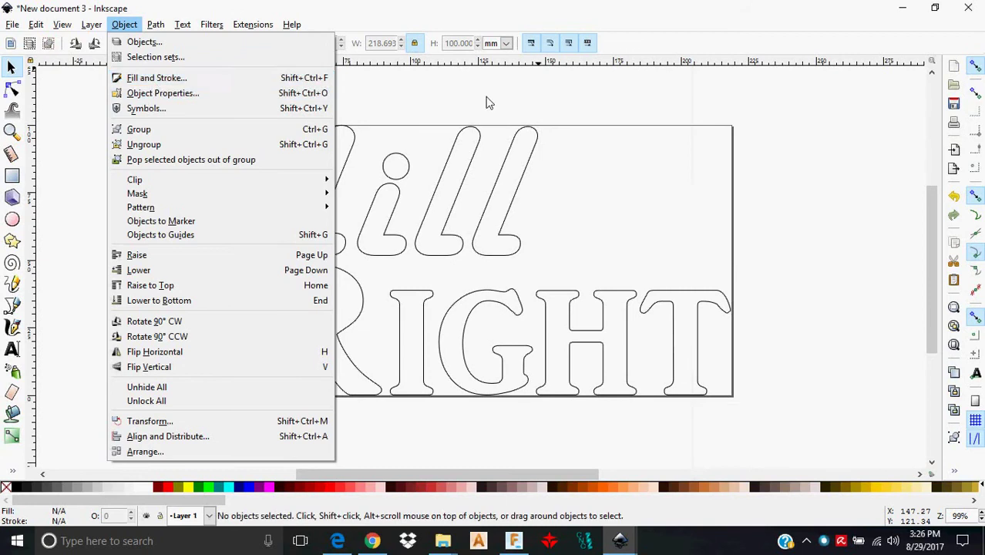
pyautogui.click(532, 100)
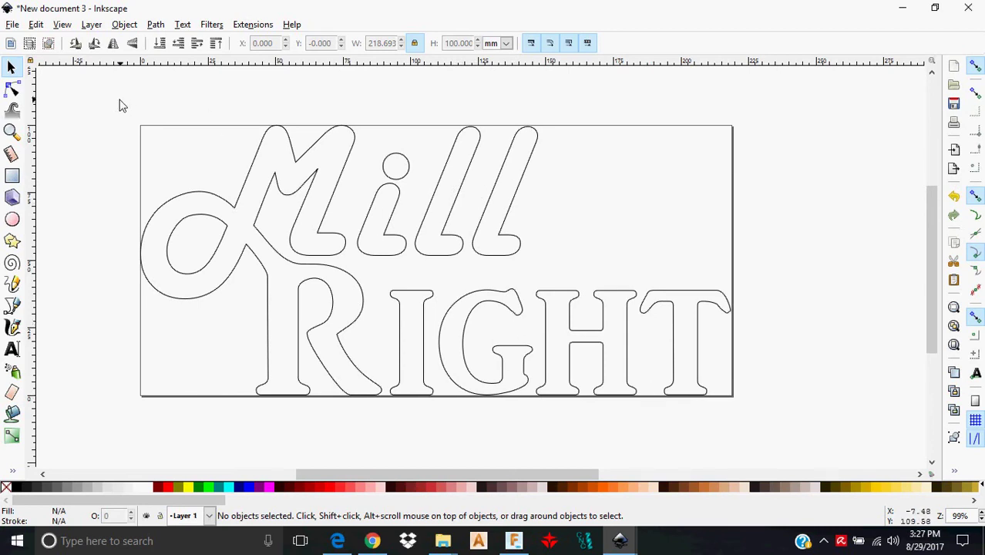
pyautogui.moveTo(110, 87); pyautogui.dragTo(769, 325)
pyautogui.scroll(3, 770, 324)
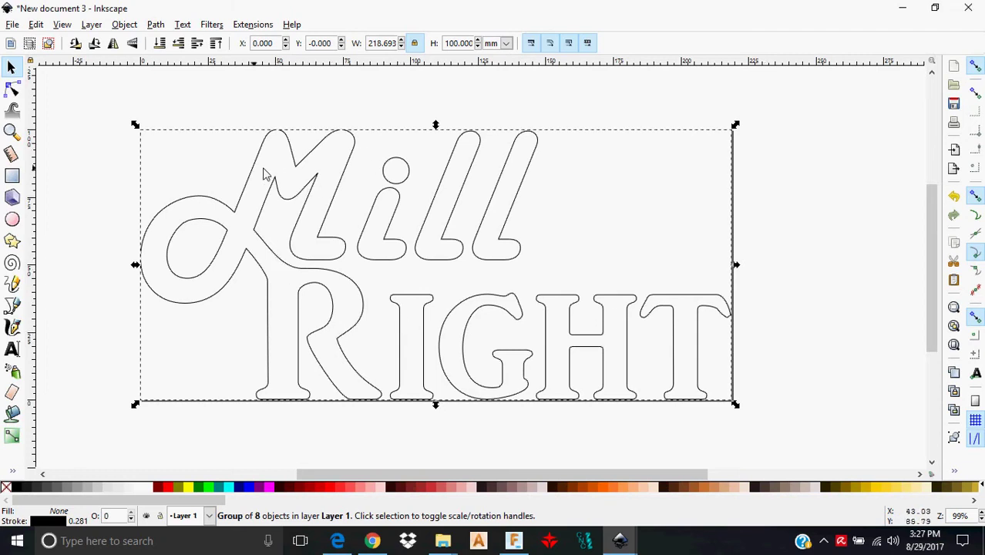
pyautogui.click(11, 90)
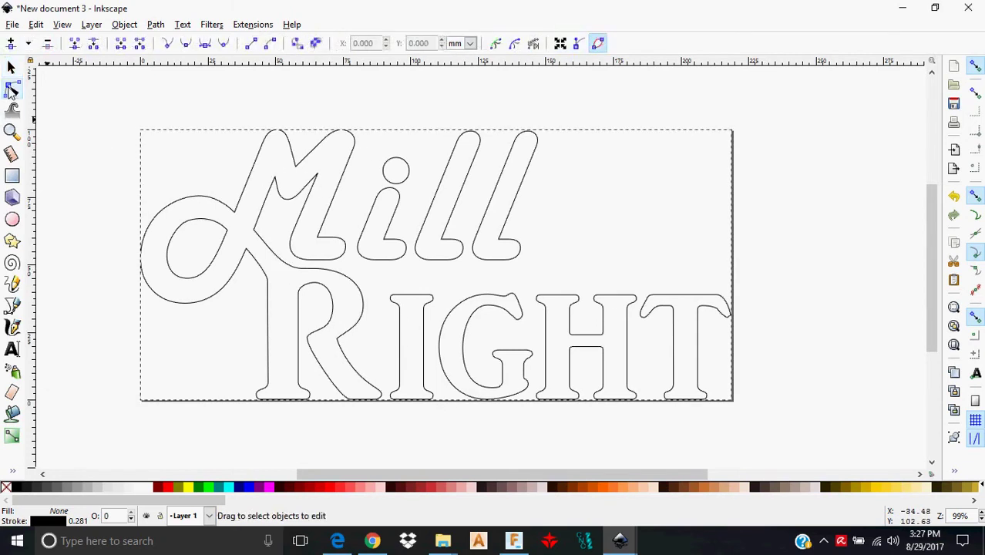
pyautogui.click(12, 68)
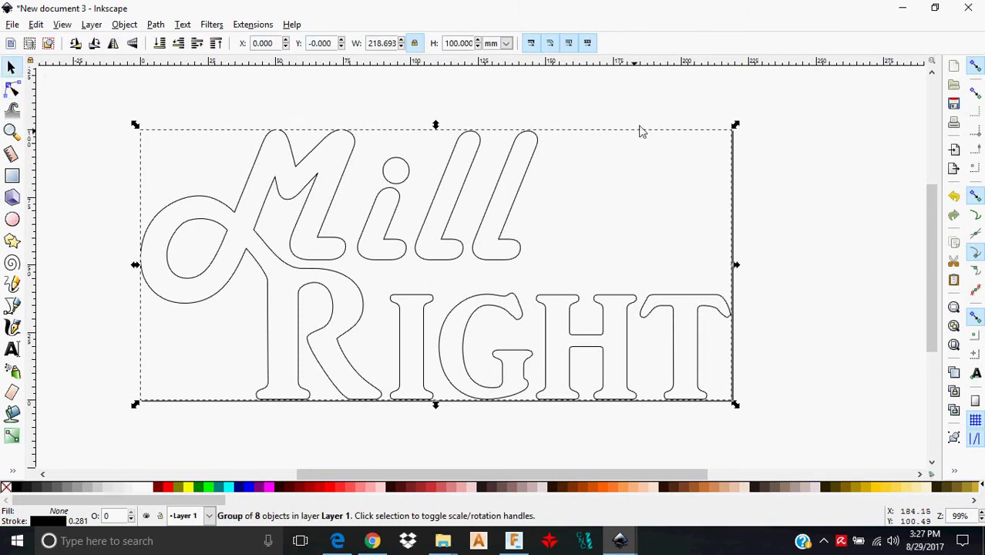
pyautogui.click(649, 101)
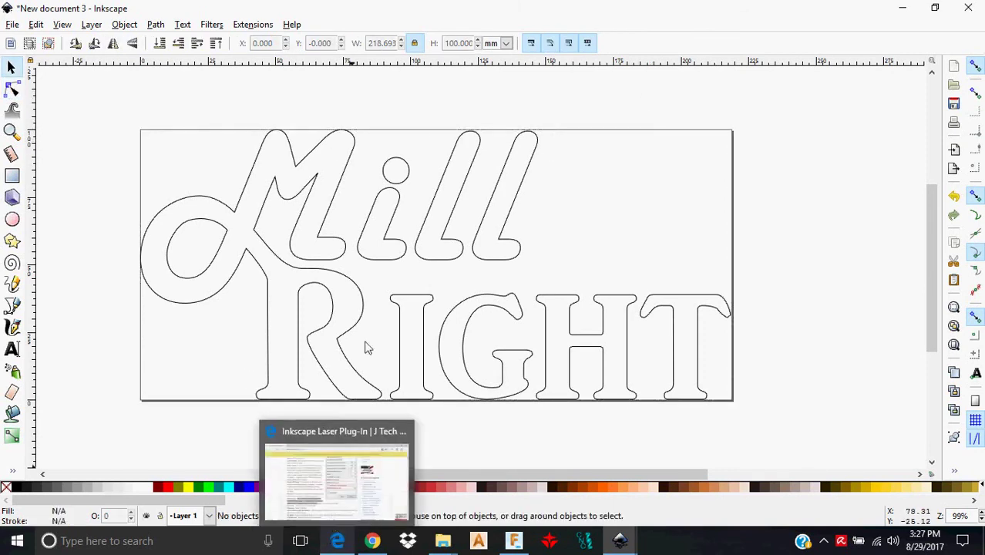
pyautogui.click(266, 27)
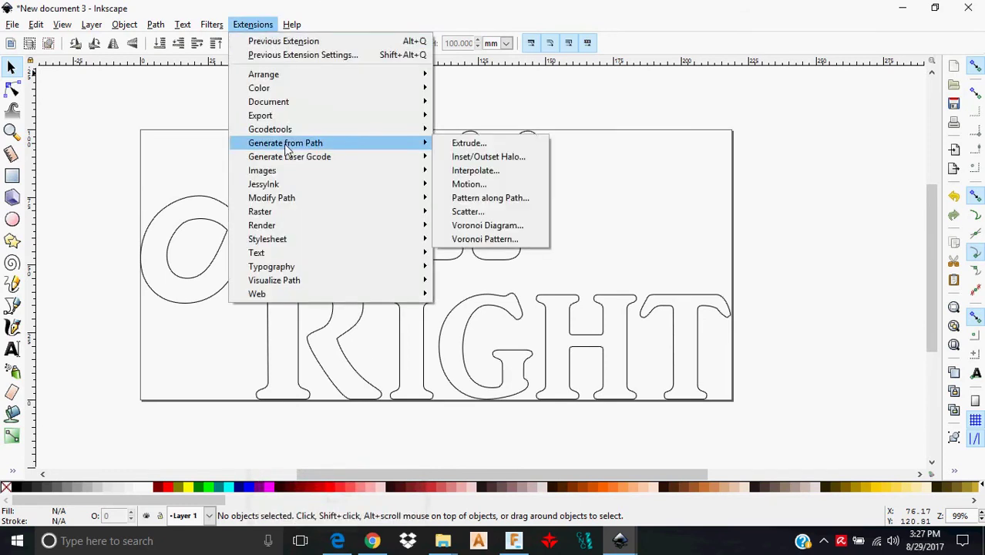
pyautogui.click(252, 25)
pyautogui.click(253, 25)
pyautogui.moveTo(366, 156)
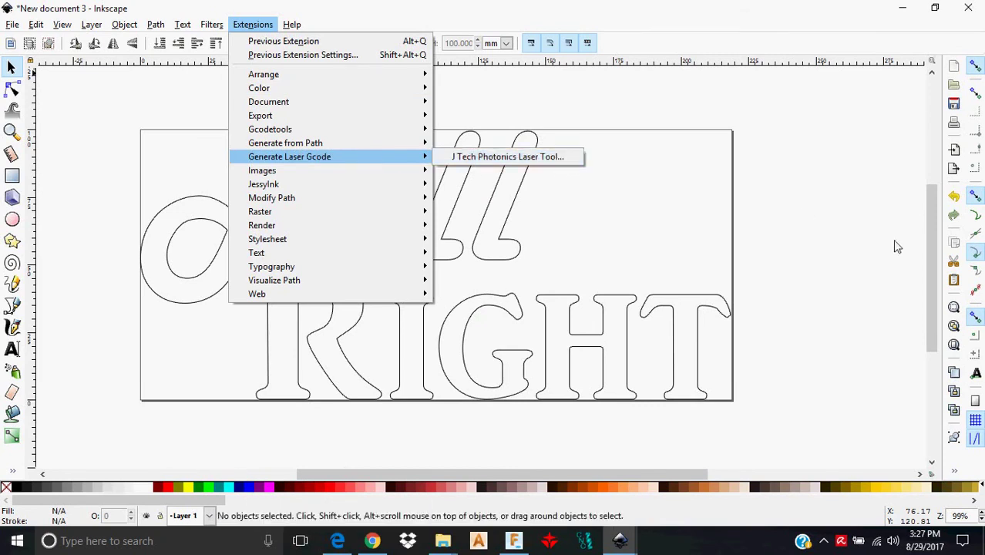
pyautogui.click(825, 264)
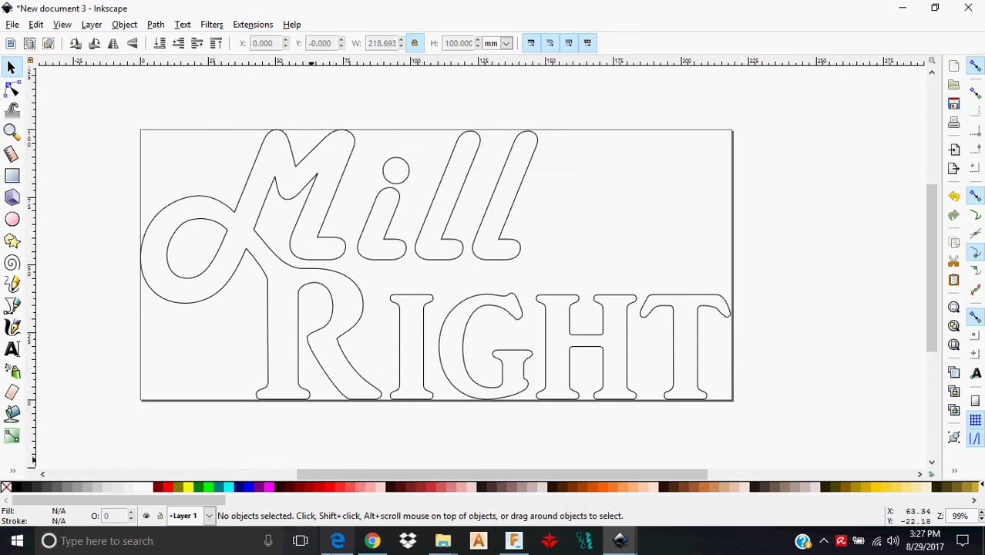
# Read the J Tech Inkscape Laser Plug-in Overview in Edge, then return to New document 3
pyautogui.moveTo(337, 540)
pyautogui.click(320, 499)
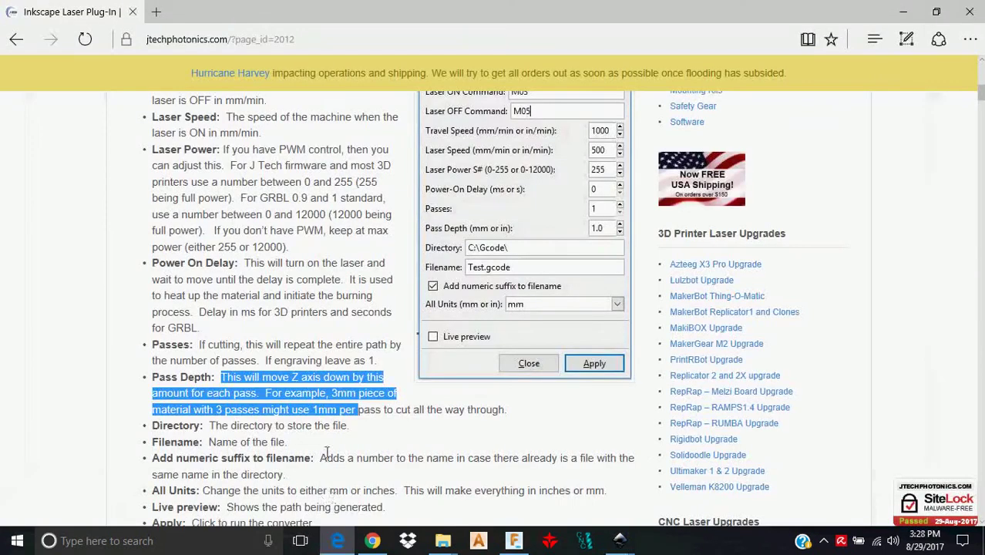
pyautogui.scroll(10, 297, 198)
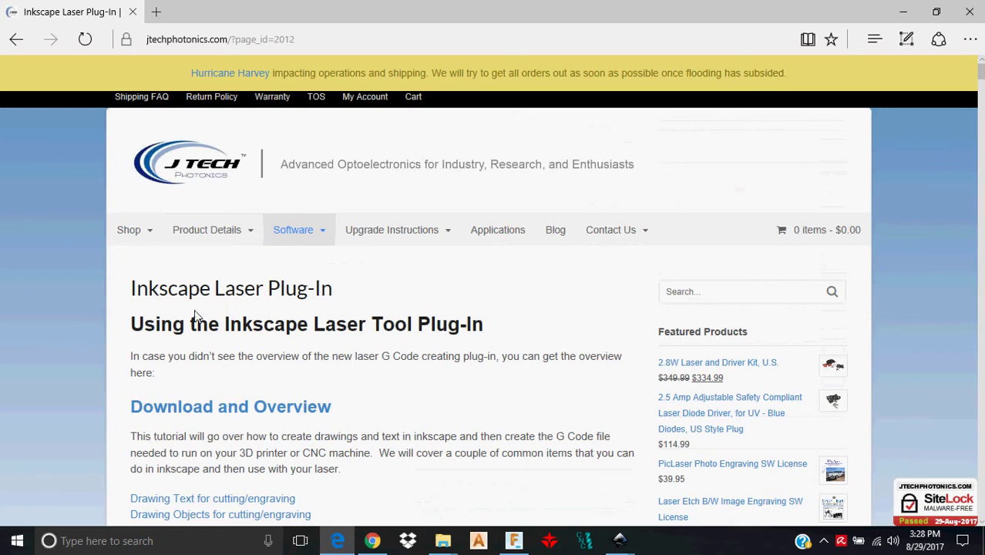
pyautogui.scroll(-1, 197, 309)
pyautogui.scroll(-2, 468, 274)
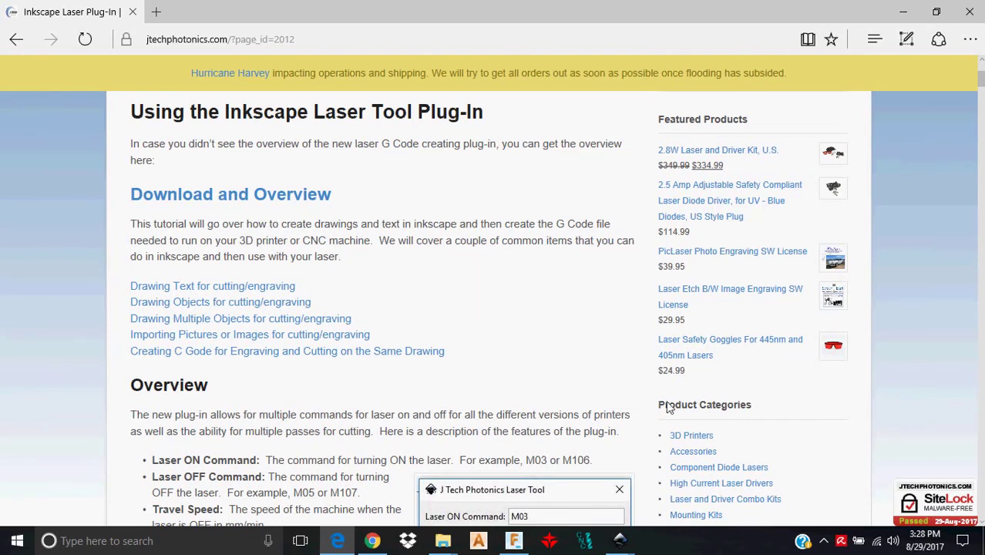
pyautogui.moveTo(619, 541)
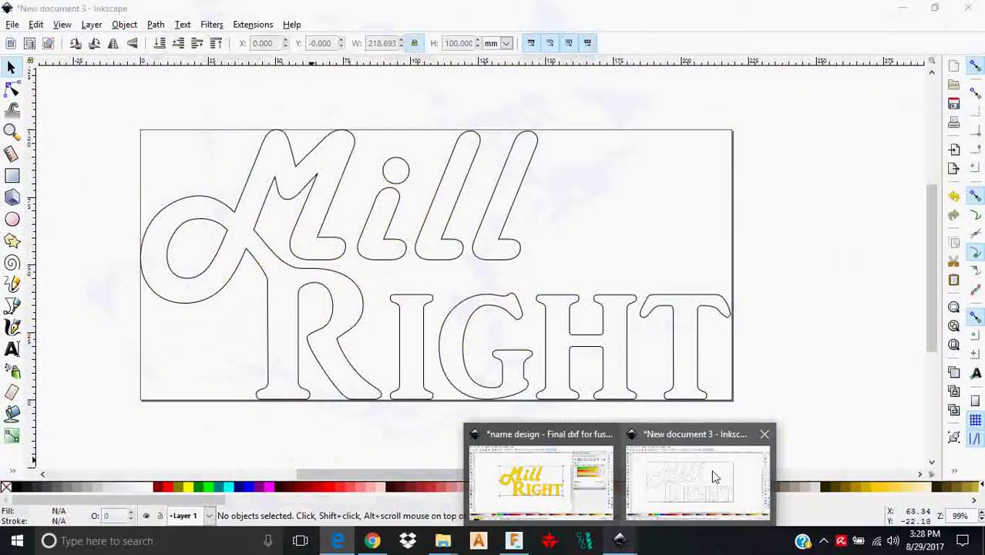
pyautogui.click(712, 477)
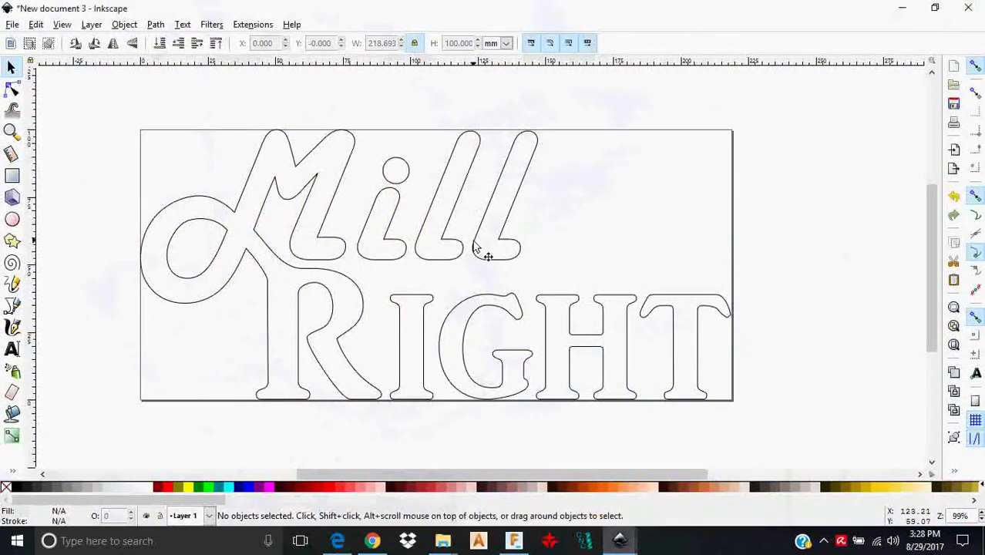
# Select the entire outlined MillRight logo group and go to the Extensions menu
pyautogui.click(251, 25)
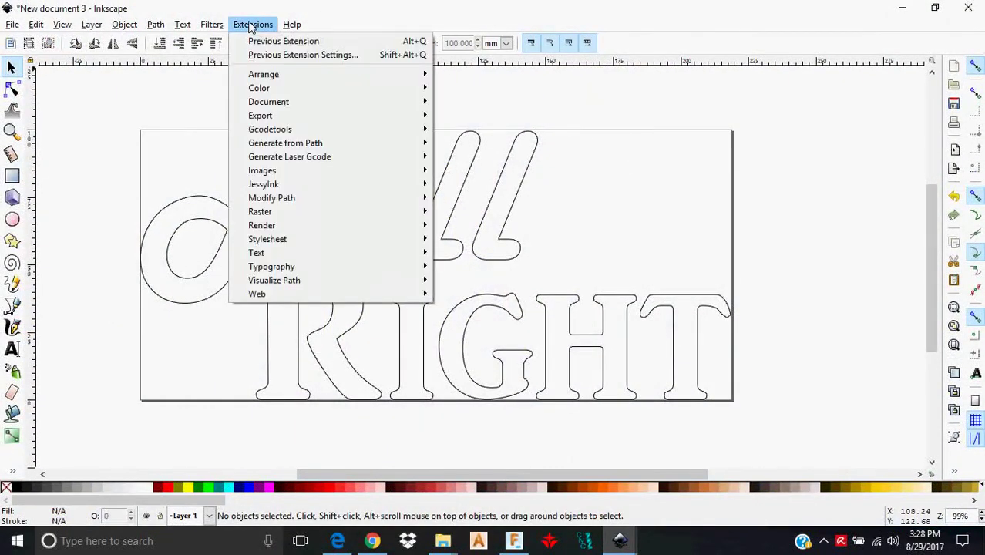
pyautogui.click(123, 89)
pyautogui.moveTo(94, 97); pyautogui.dragTo(777, 429)
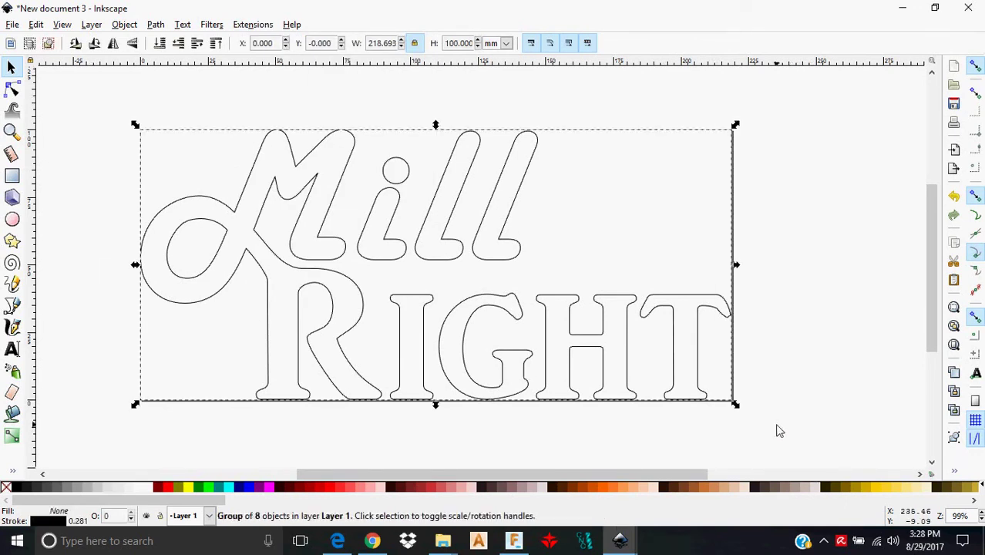
pyautogui.click(262, 28)
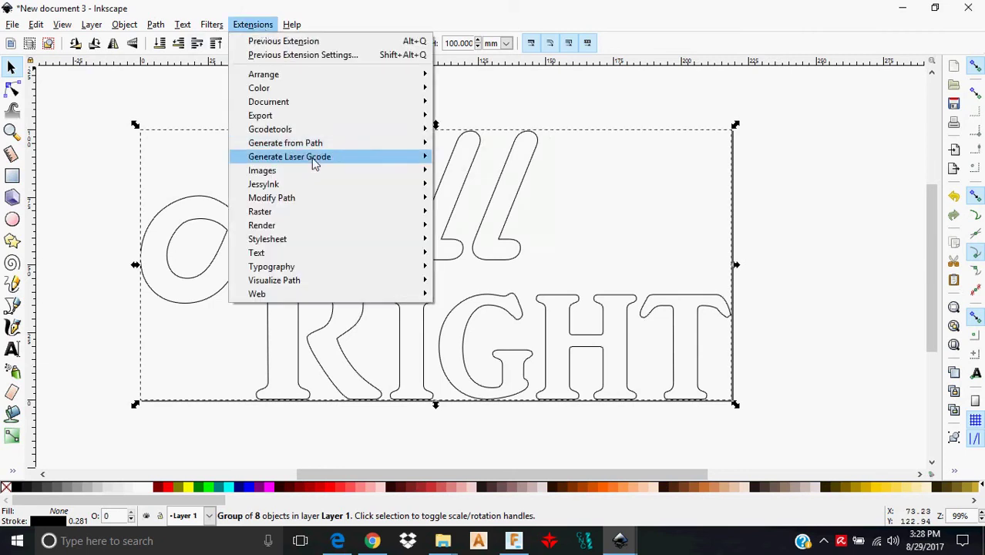
# Launch the J Tech Photonics Laser Tool and move its dialog beside the logo
pyautogui.moveTo(355, 160)
pyautogui.click(523, 157)
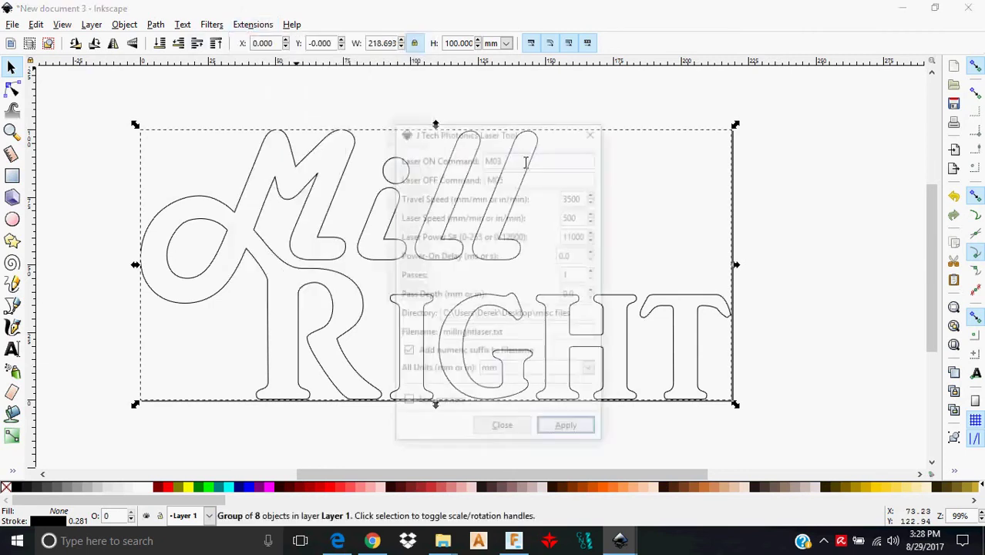
pyautogui.moveTo(496, 136); pyautogui.dragTo(789, 100)
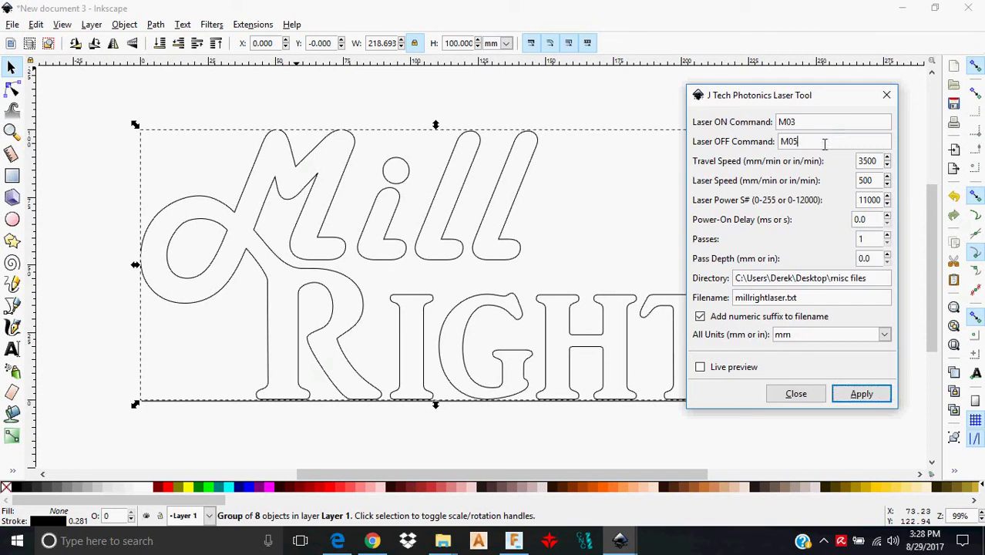
# Check the Laser ON M03, Laser OFF M05 and Travel Speed 3500 values
pyautogui.moveTo(822, 142); pyautogui.dragTo(763, 140)
pyautogui.click(806, 128)
pyautogui.click(817, 144)
pyautogui.moveTo(830, 125); pyautogui.dragTo(748, 127)
pyautogui.moveTo(819, 144); pyautogui.dragTo(780, 145)
pyautogui.moveTo(879, 162); pyautogui.dragTo(846, 170)
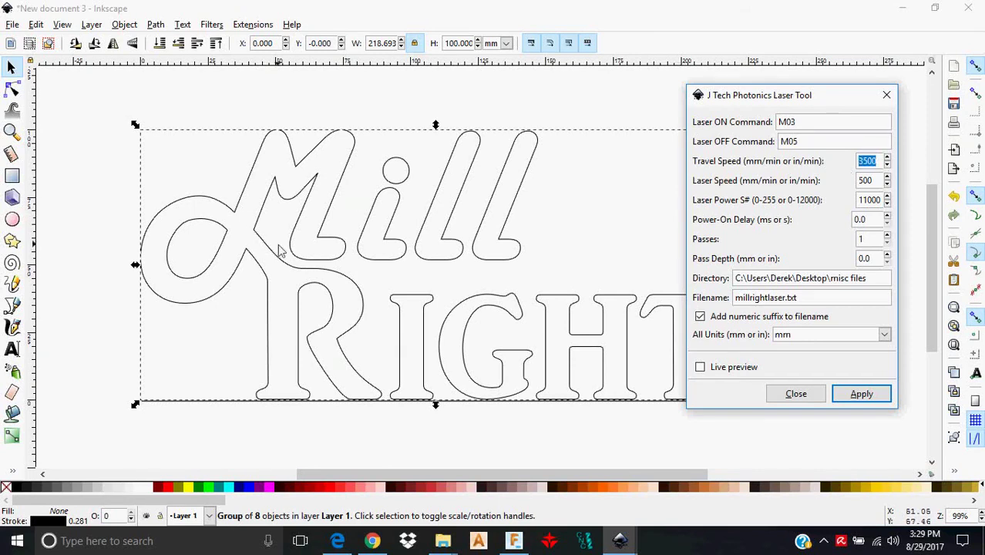
pyautogui.click(887, 157)
pyautogui.click(886, 165)
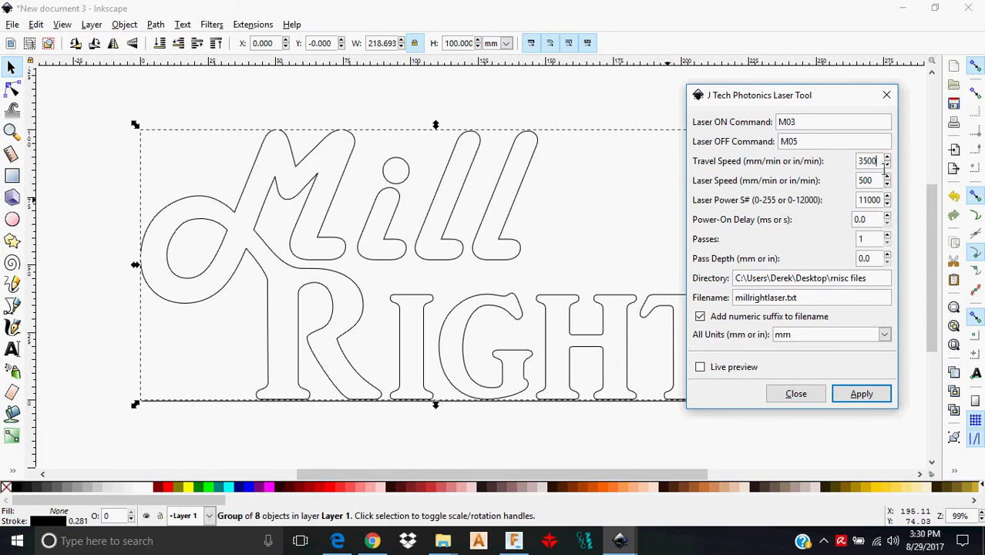
pyautogui.moveTo(877, 164); pyautogui.dragTo(871, 165)
pyautogui.doubleClick(870, 165)
pyautogui.click(822, 334)
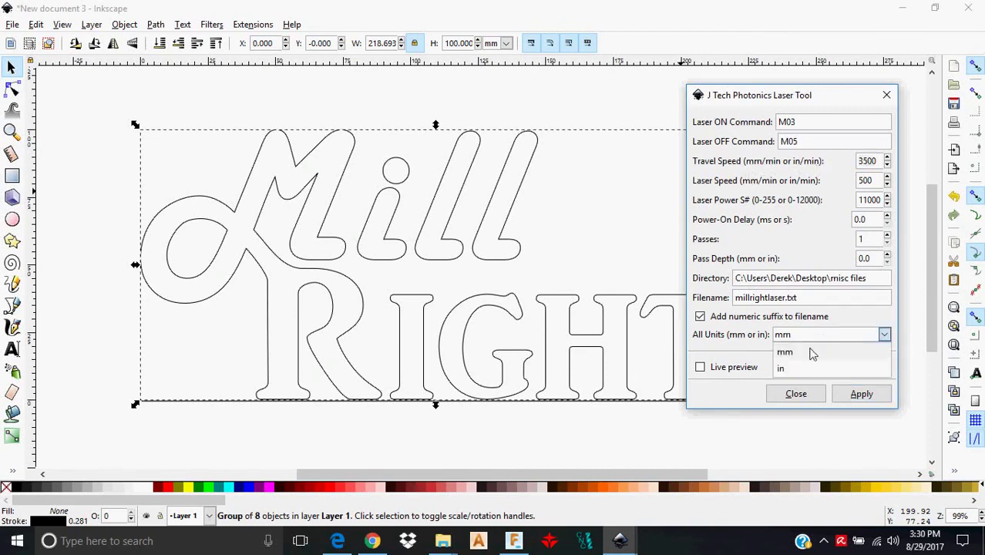
pyautogui.click(808, 354)
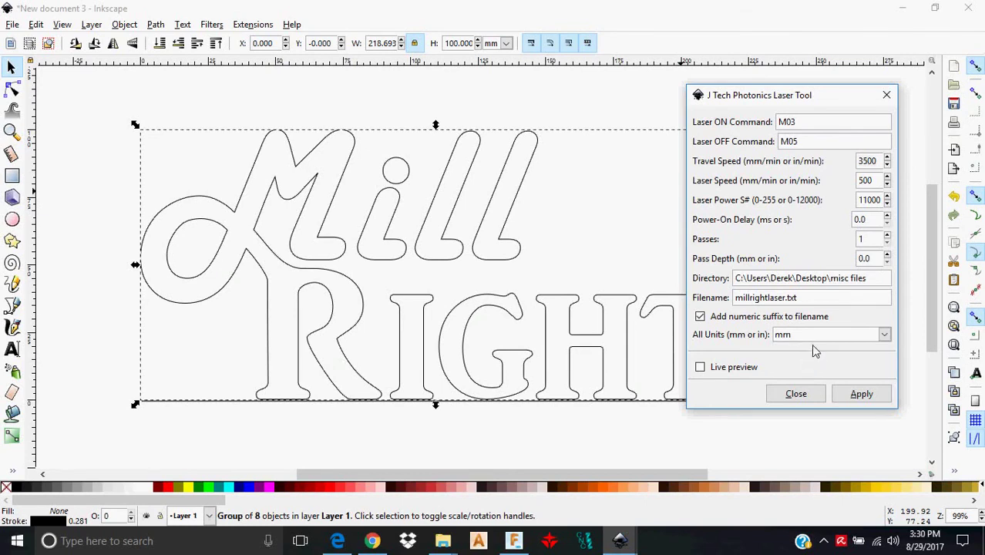
pyautogui.click(880, 163)
pyautogui.moveTo(880, 164); pyautogui.dragTo(842, 167)
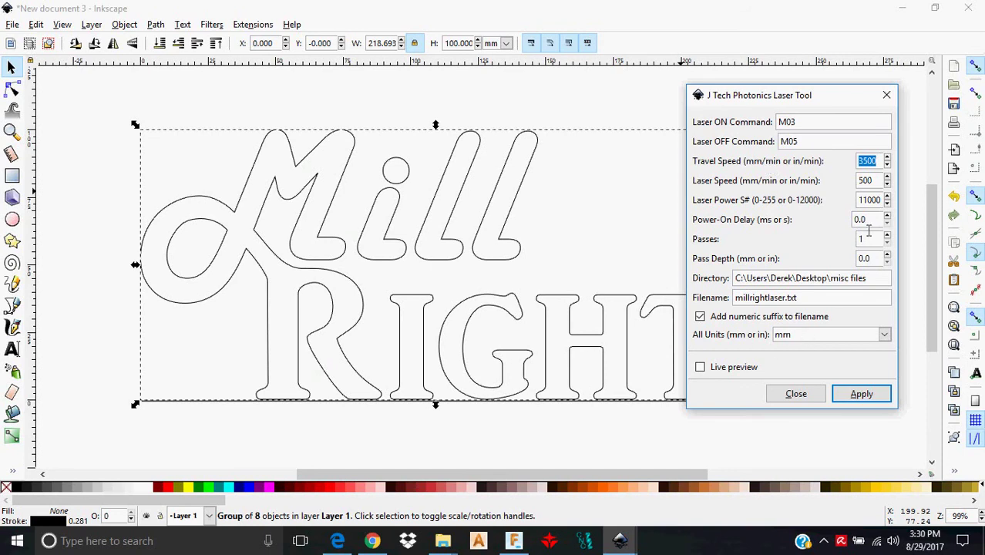
pyautogui.click(881, 184)
pyautogui.doubleClick(879, 201)
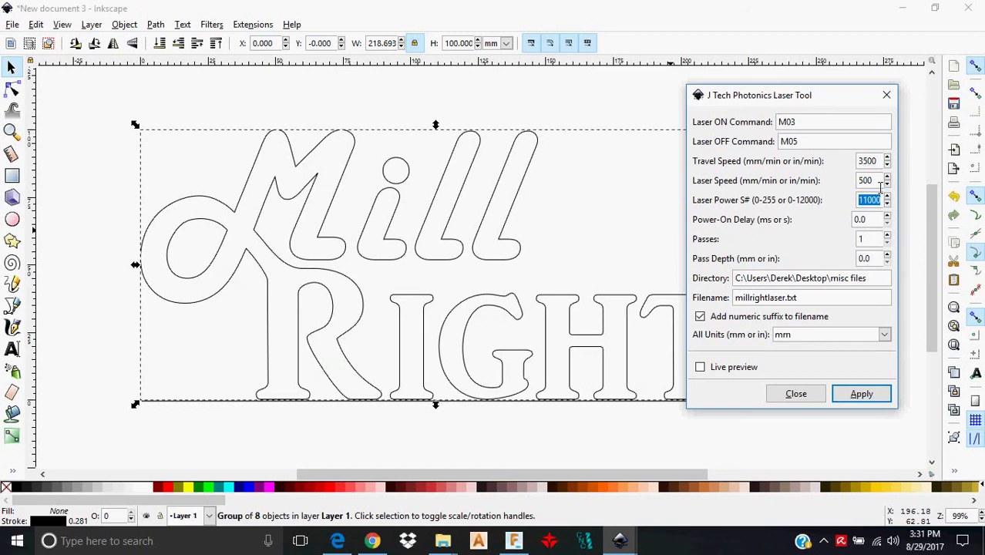
pyautogui.doubleClick(867, 181)
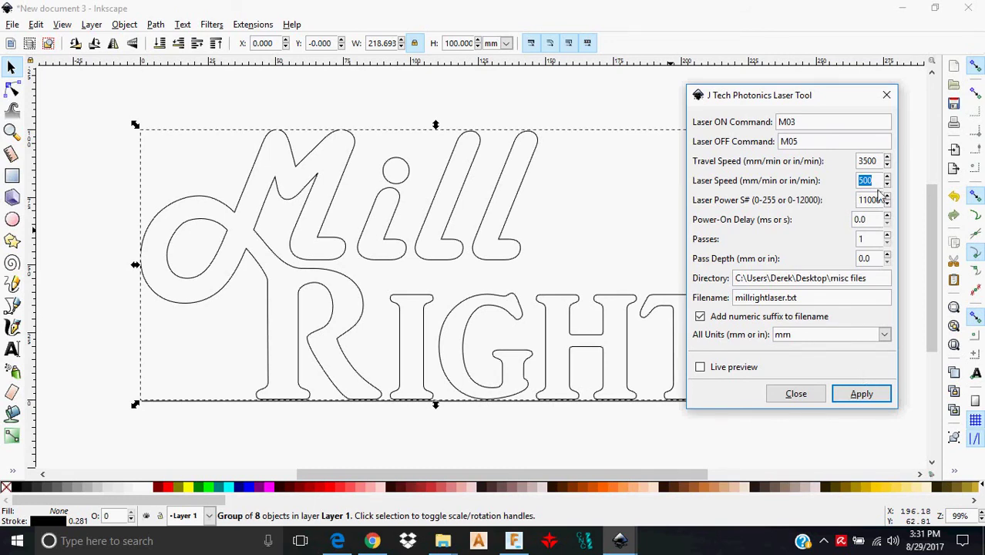
pyautogui.moveTo(877, 182); pyautogui.dragTo(848, 182)
pyautogui.moveTo(861, 200); pyautogui.dragTo(894, 218)
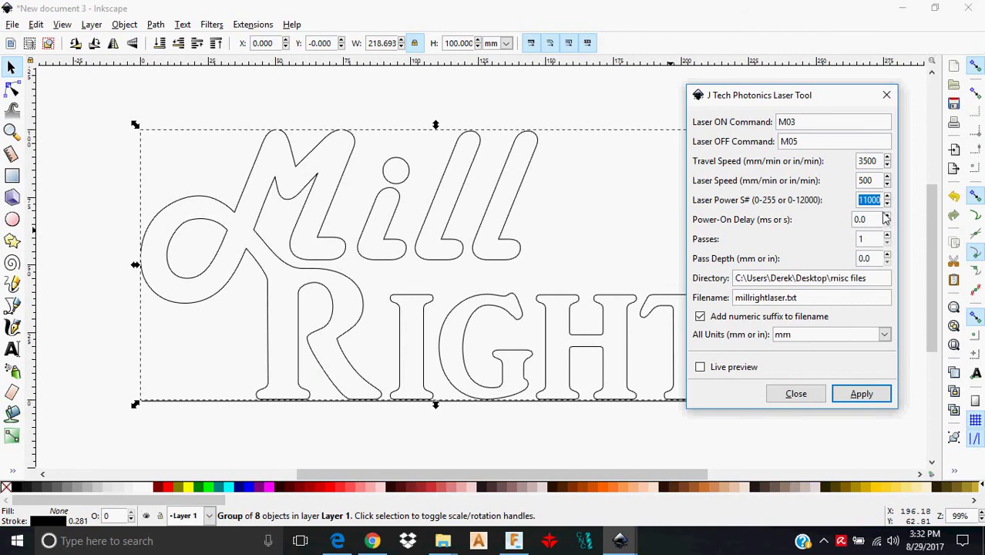
pyautogui.click(881, 222)
pyautogui.moveTo(881, 266); pyautogui.dragTo(852, 265)
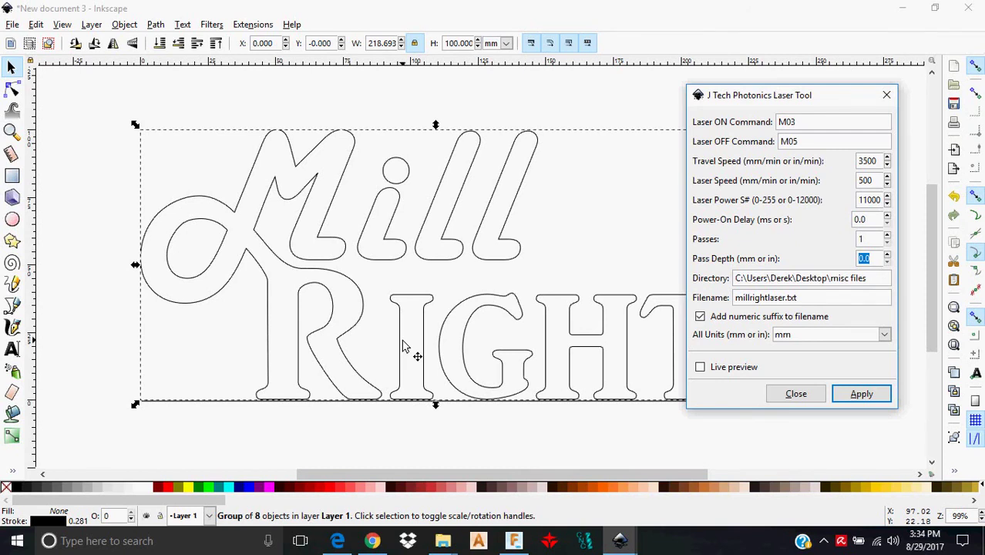
# Select the entire output Directory path in the laser tool settings
pyautogui.moveTo(878, 286); pyautogui.dragTo(707, 289)
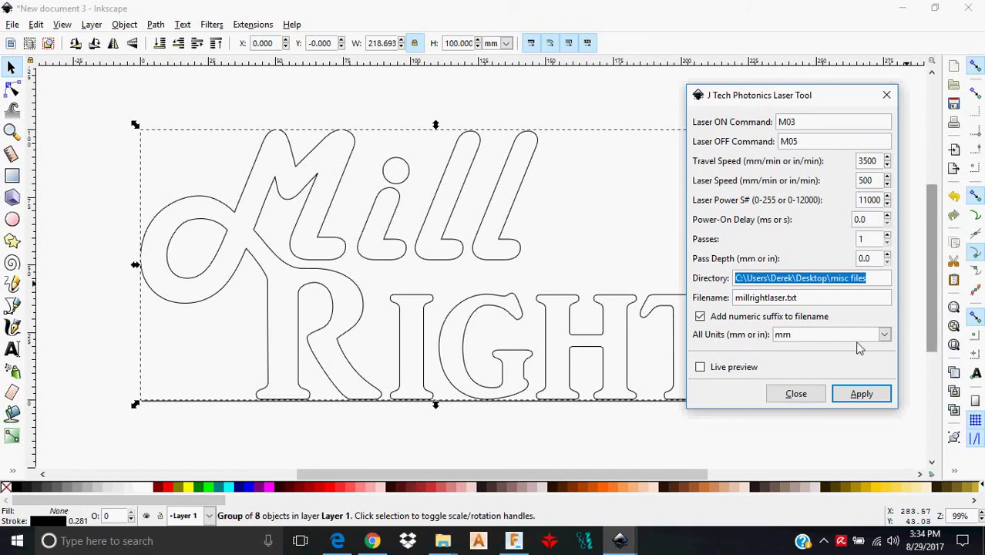
pyautogui.moveTo(442, 544)
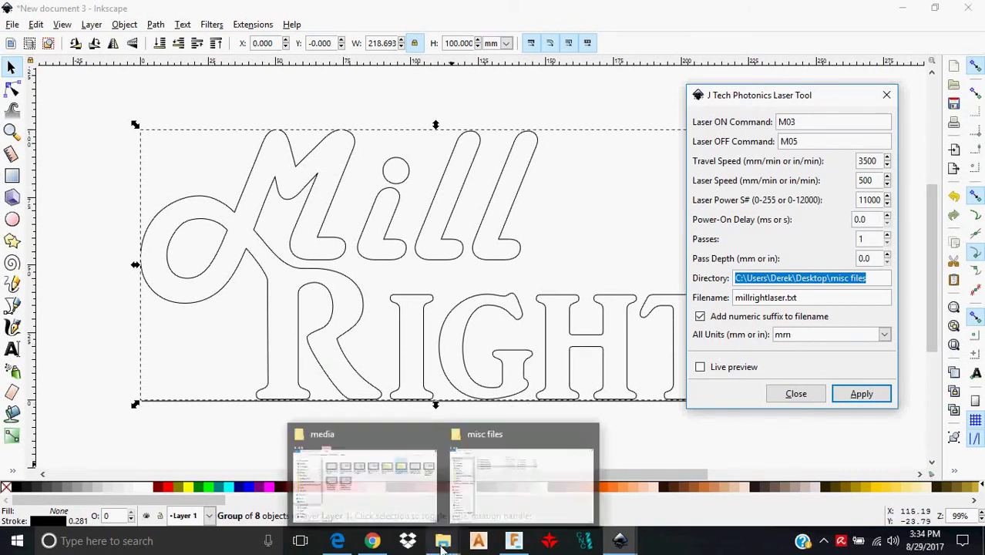
pyautogui.click(516, 476)
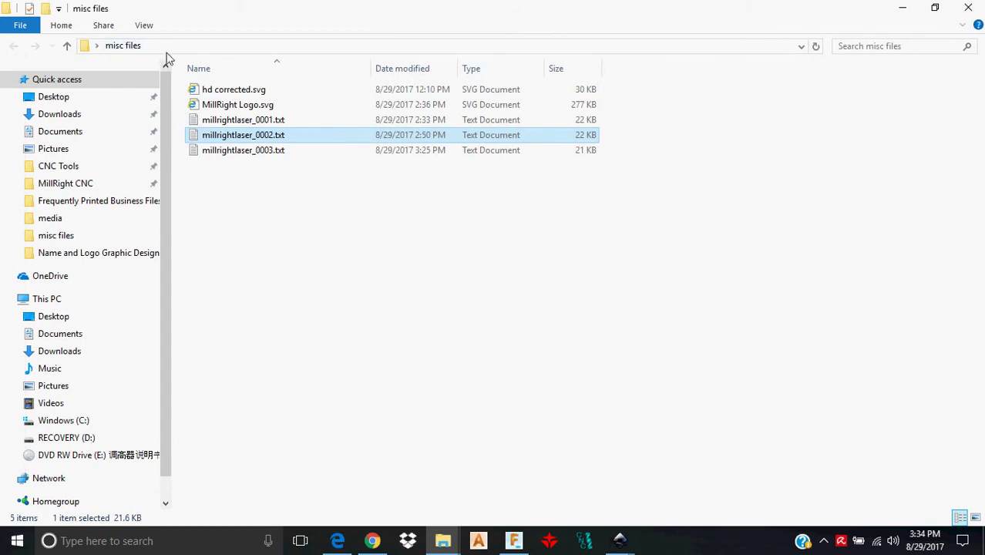
# Copy the misc files folder path from Explorer's address bar and return to New document 3
pyautogui.click(86, 50)
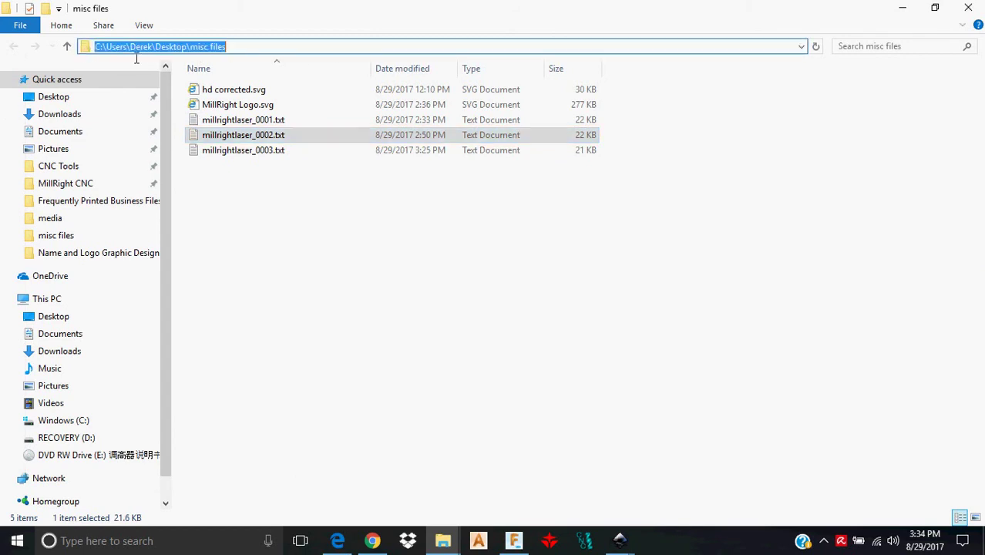
pyautogui.moveTo(271, 51); pyautogui.dragTo(71, 46)
pyautogui.rightClick(132, 47)
pyautogui.click(173, 91)
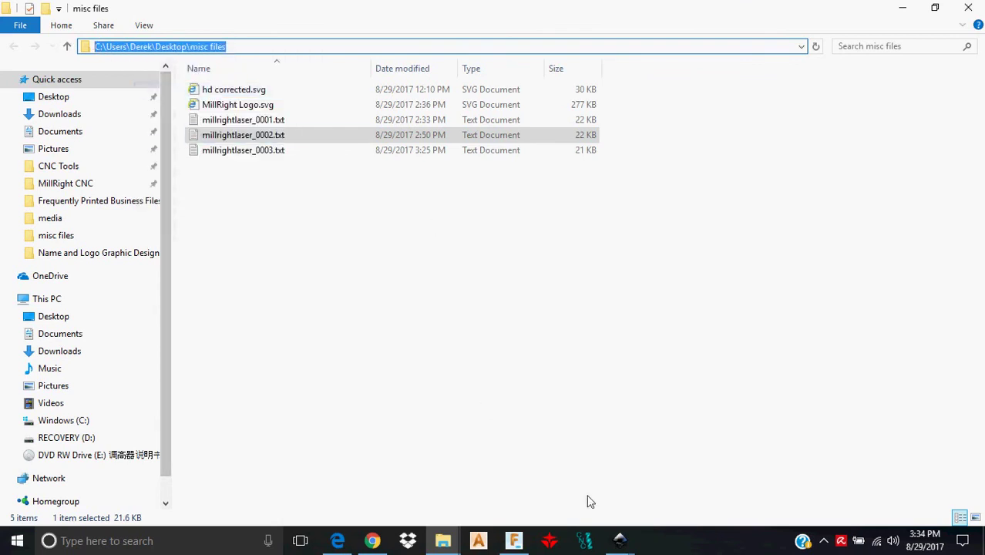
pyautogui.click(620, 540)
pyautogui.click(696, 474)
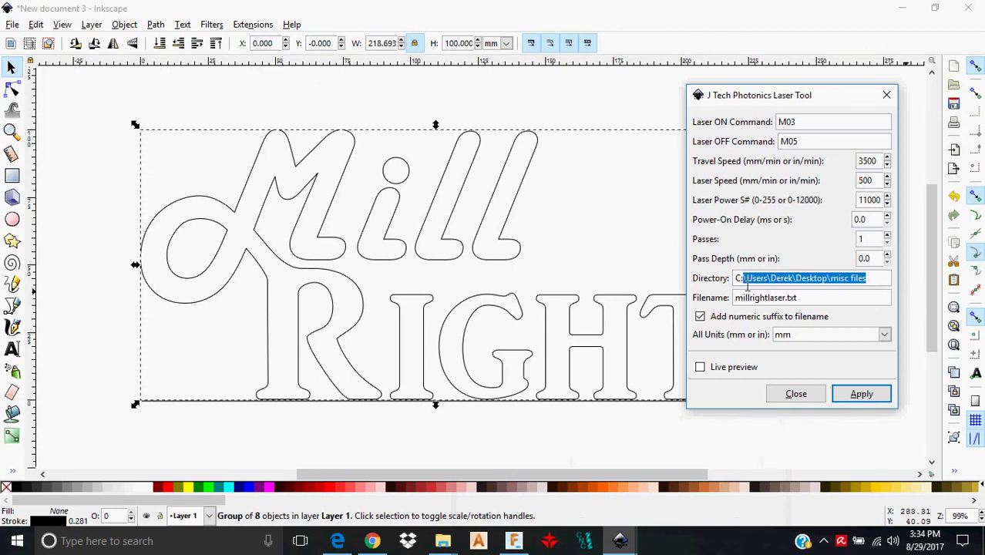
# Paste the copied misc files folder path into the laser tool's Directory field
pyautogui.rightClick(802, 280)
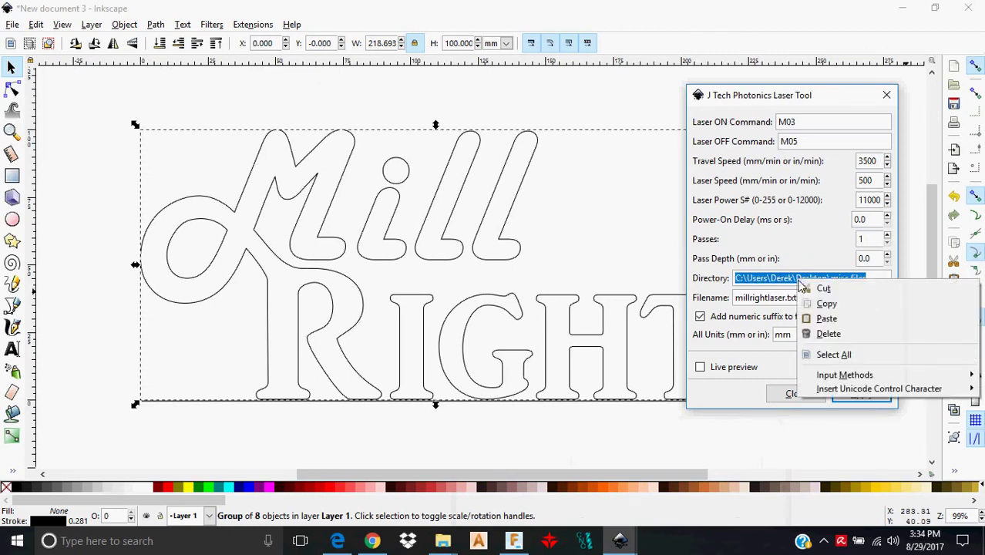
pyautogui.click(856, 319)
pyautogui.press('Tab')
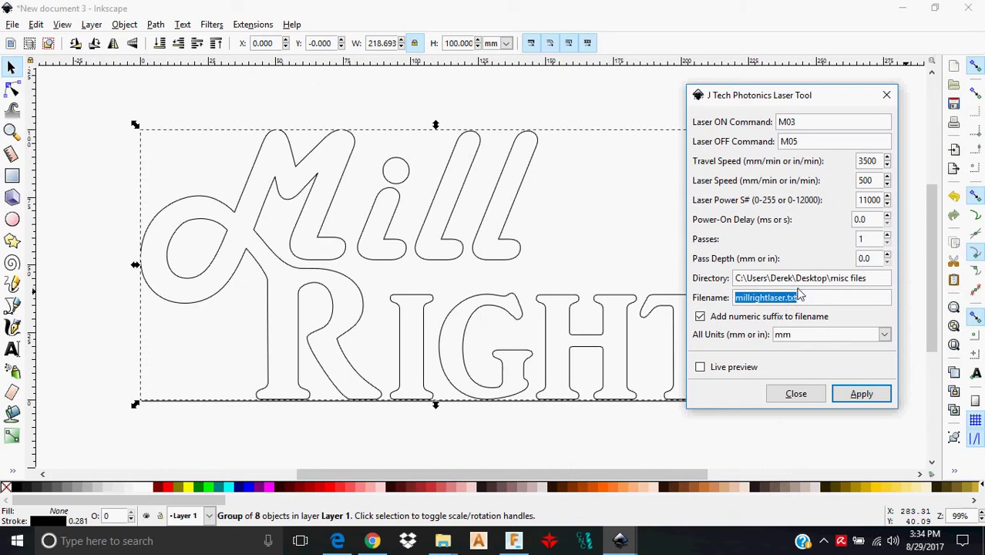
# Check the millrightlaser.txt name and its .txt extension in the Filename field
pyautogui.moveTo(819, 304); pyautogui.dragTo(790, 303)
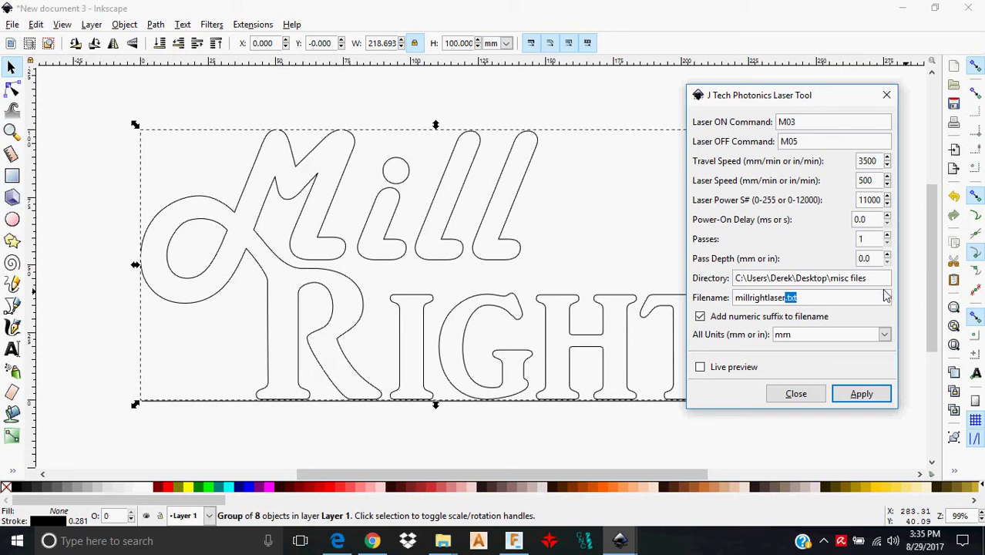
pyautogui.click(821, 302)
pyautogui.doubleClick(792, 299)
pyautogui.click(830, 303)
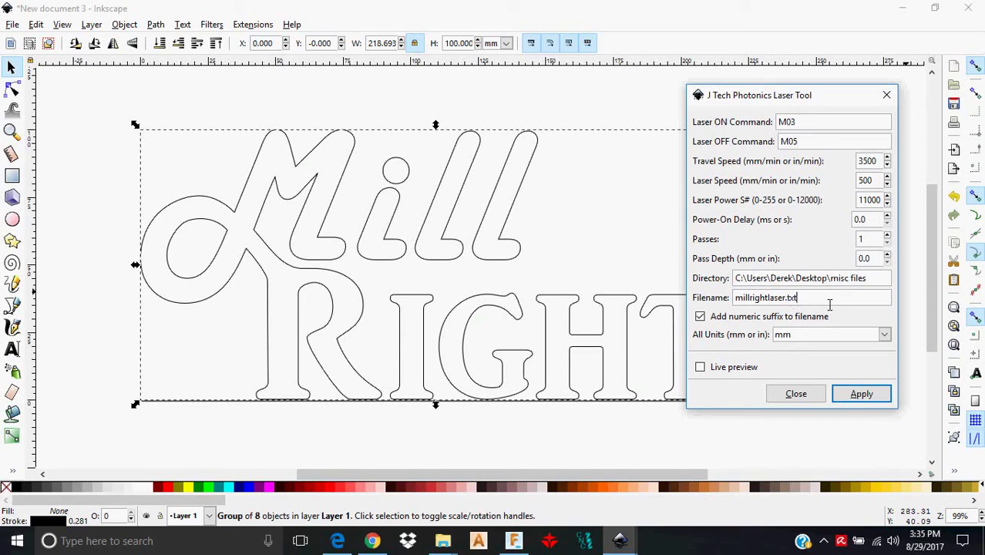
pyautogui.doubleClick(787, 299)
pyautogui.click(788, 300)
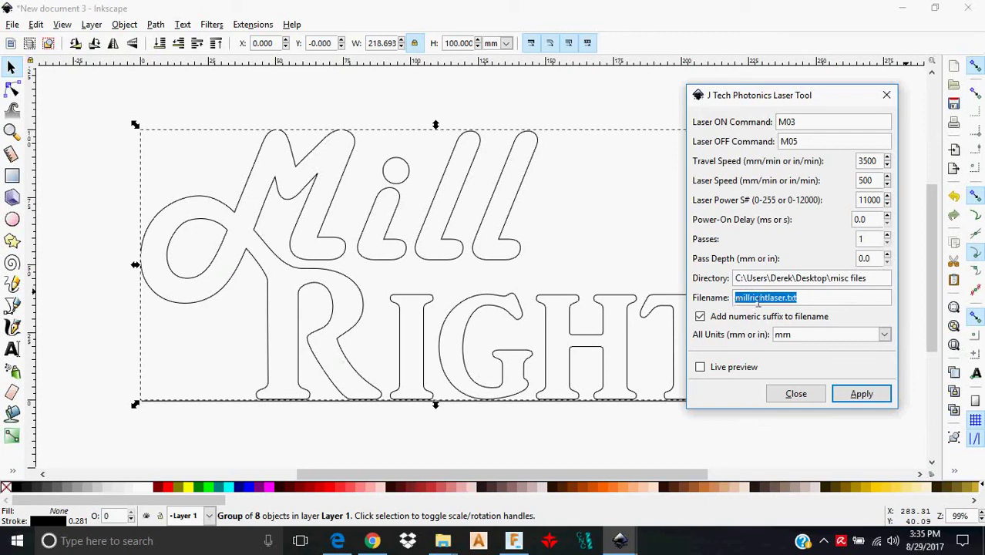
pyautogui.click(858, 304)
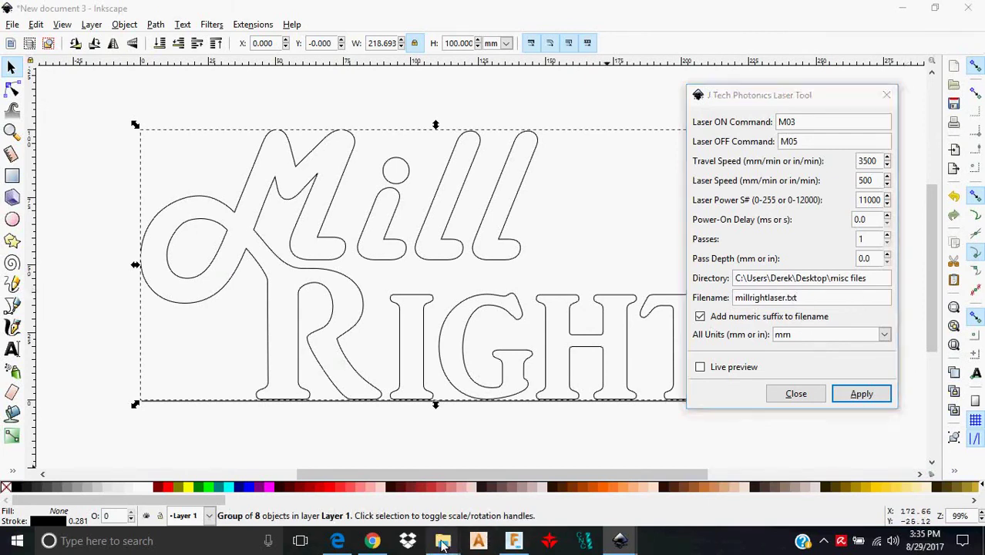
pyautogui.moveTo(442, 541)
pyautogui.click(520, 502)
pyautogui.click(470, 361)
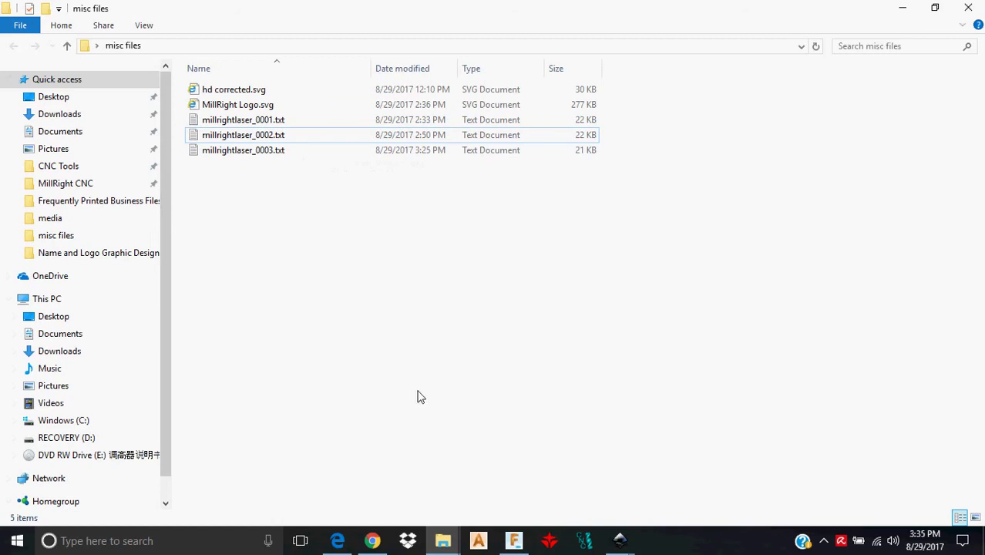
pyautogui.moveTo(622, 540)
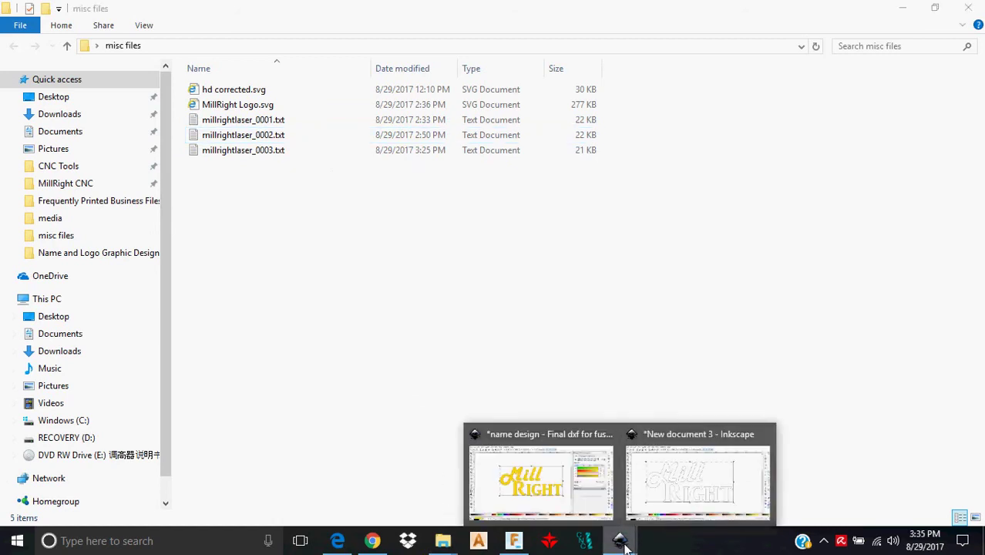
pyautogui.click(700, 486)
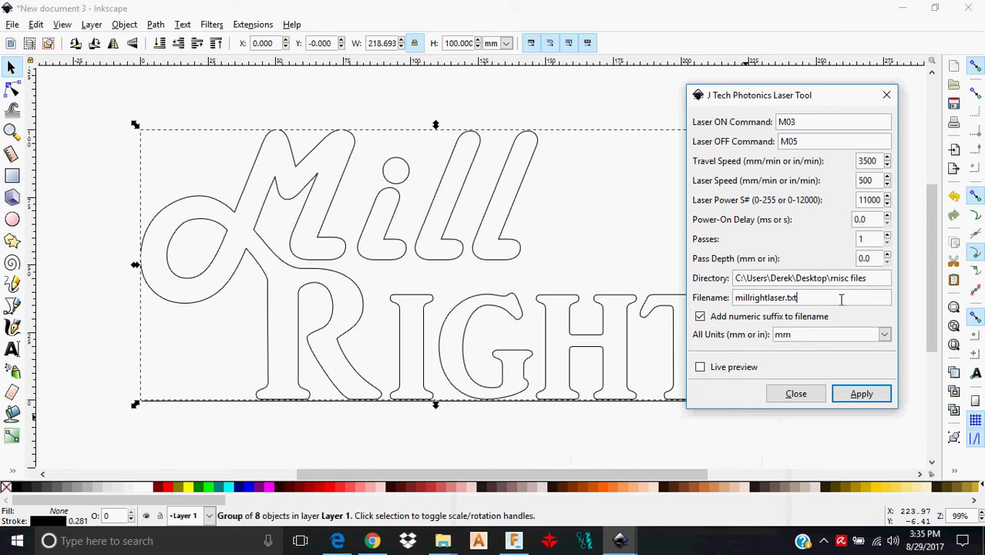
pyautogui.moveTo(841, 300); pyautogui.dragTo(726, 298)
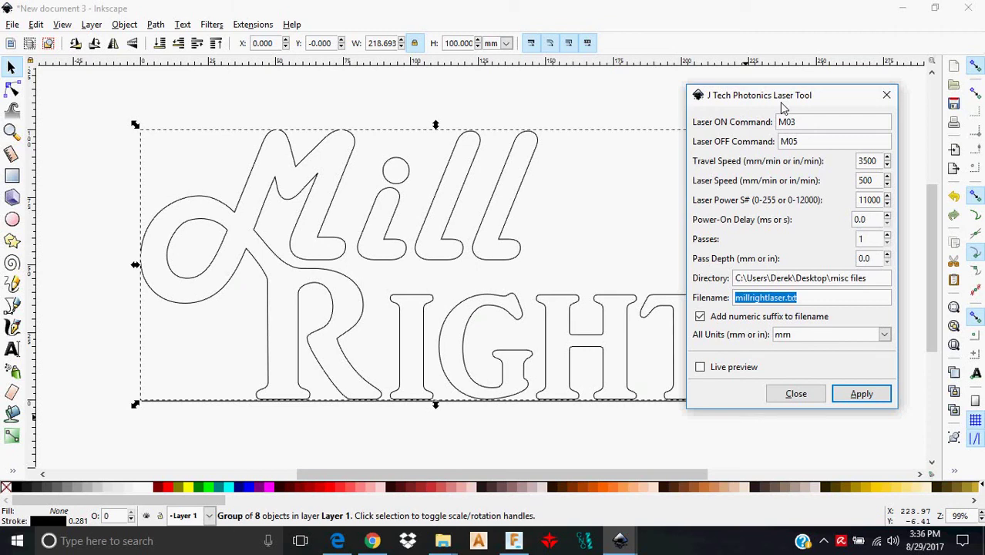
# Apply the J Tech Photonics Laser Tool to the MillRight outlines, then close it
pyautogui.click(861, 394)
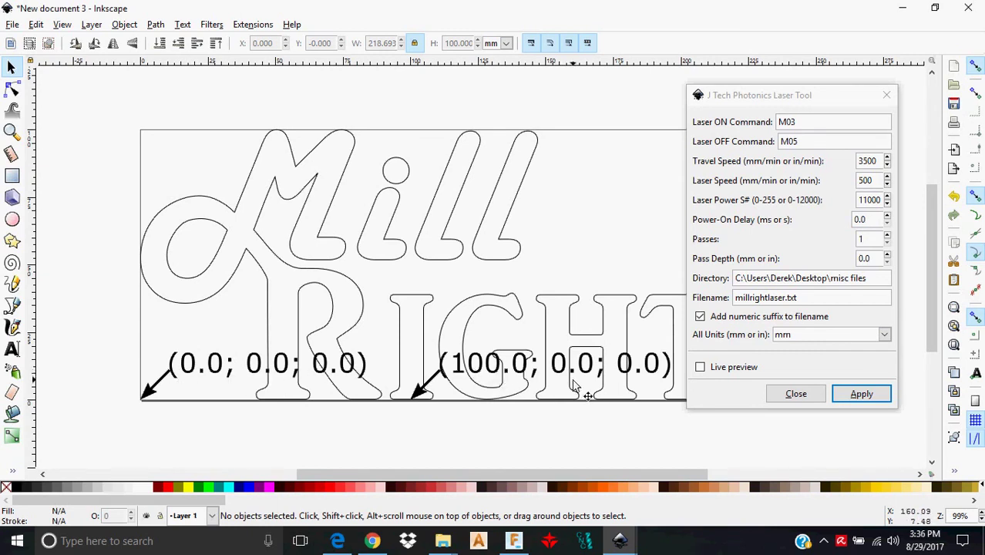
pyautogui.click(802, 397)
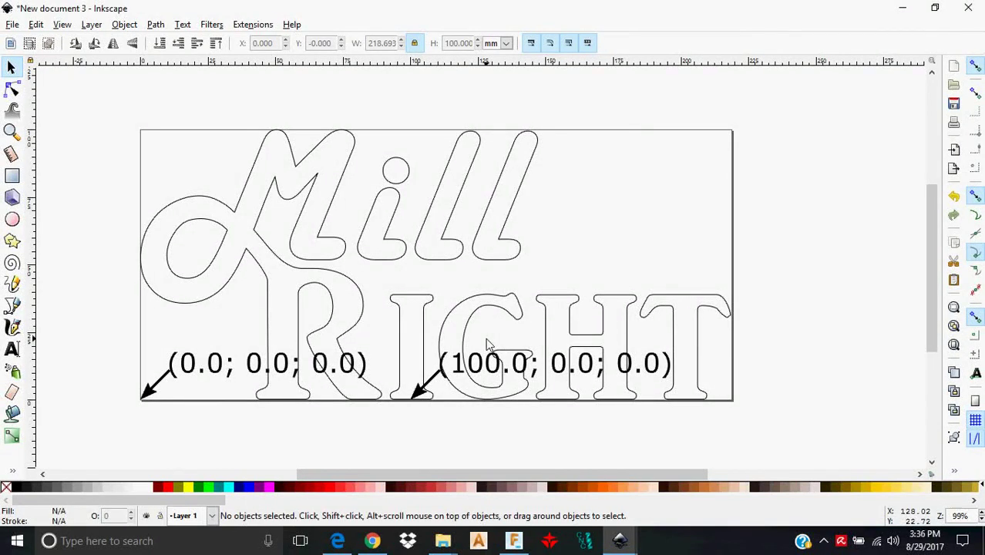
pyautogui.click(245, 196)
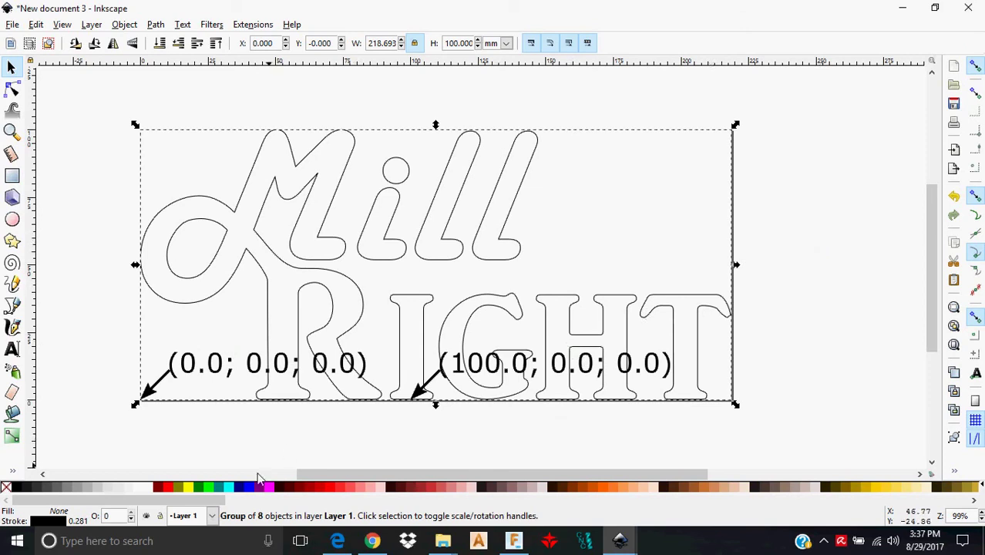
pyautogui.click(212, 520)
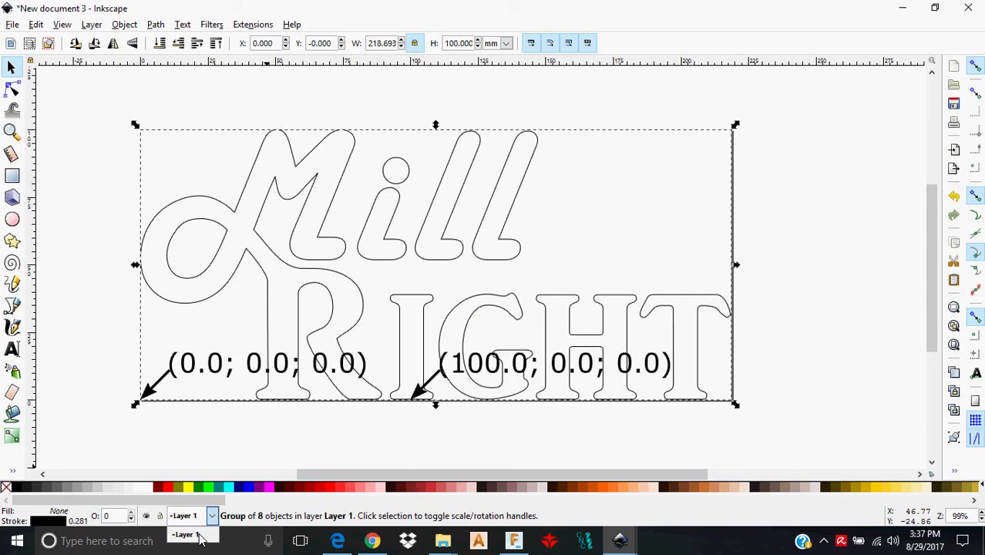
pyautogui.click(806, 260)
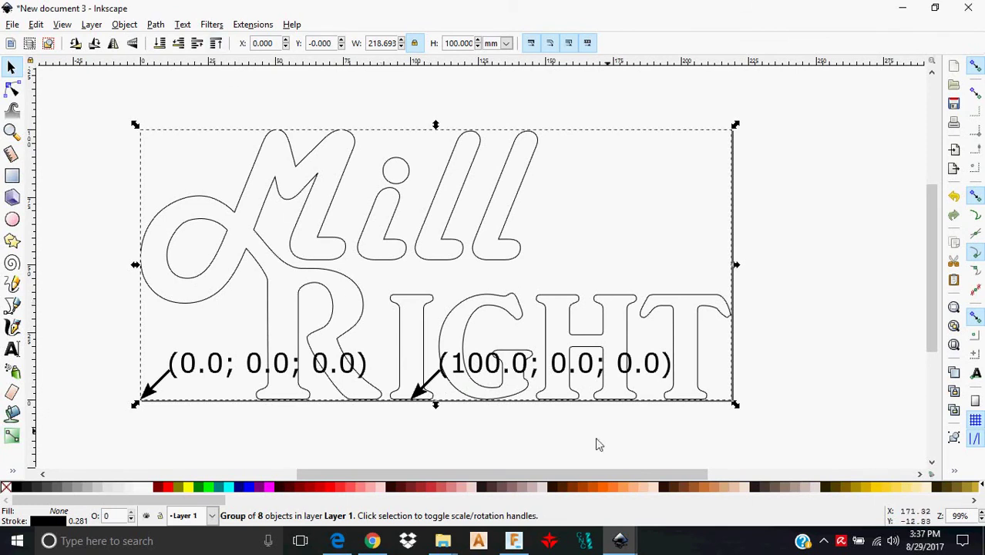
pyautogui.moveTo(621, 539)
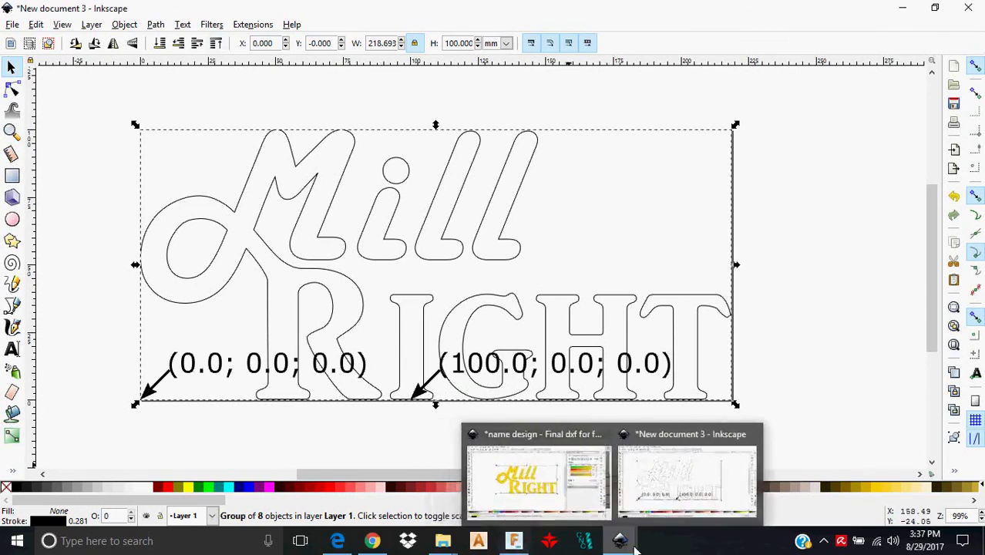
pyautogui.click(557, 482)
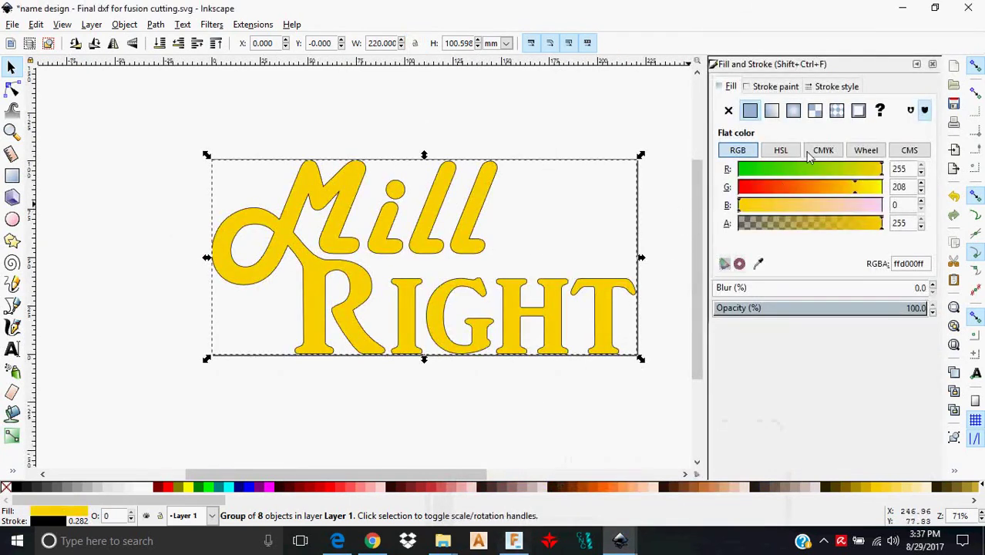
# Set the name design letters' fill to No paint and close the Fill and Stroke panel
pyautogui.click(728, 110)
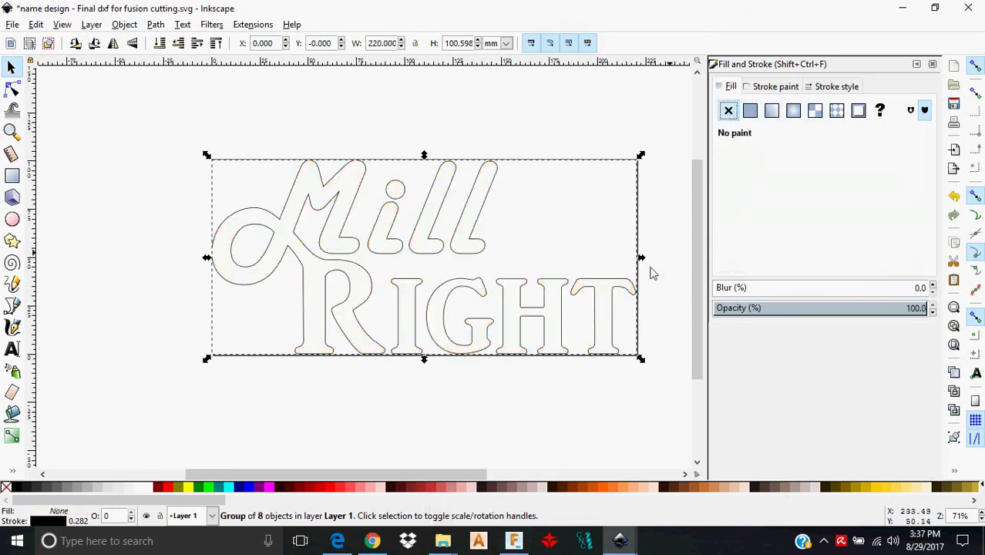
pyautogui.click(570, 435)
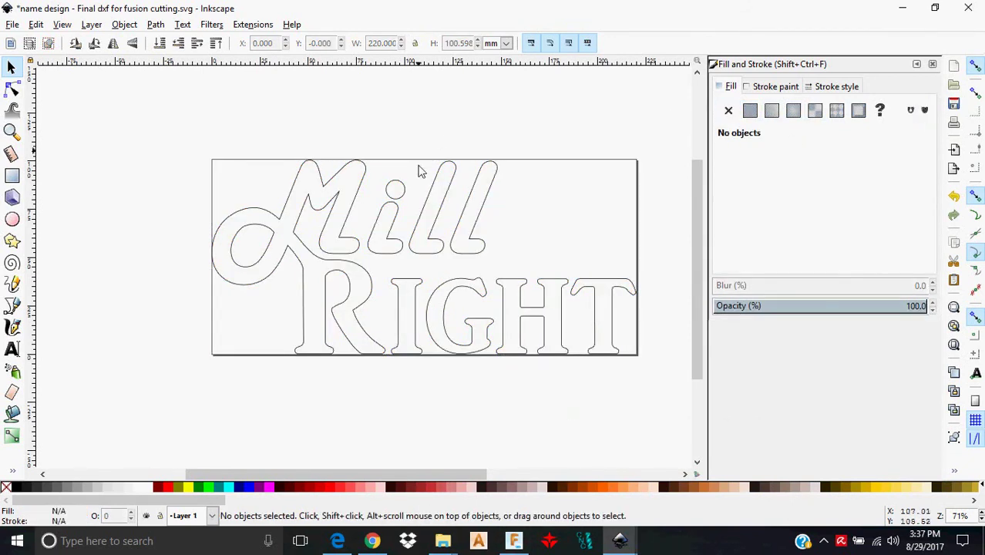
pyautogui.click(447, 203)
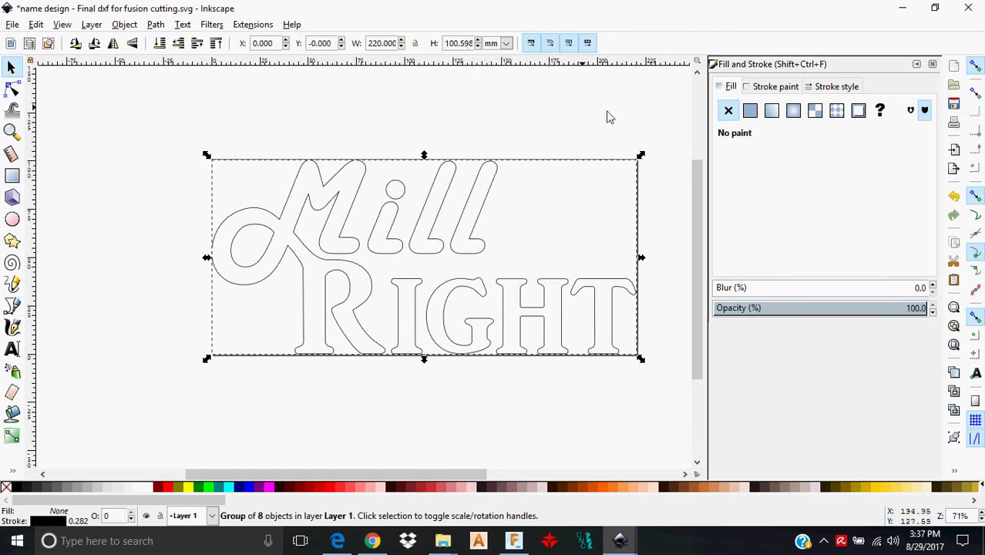
pyautogui.click(257, 25)
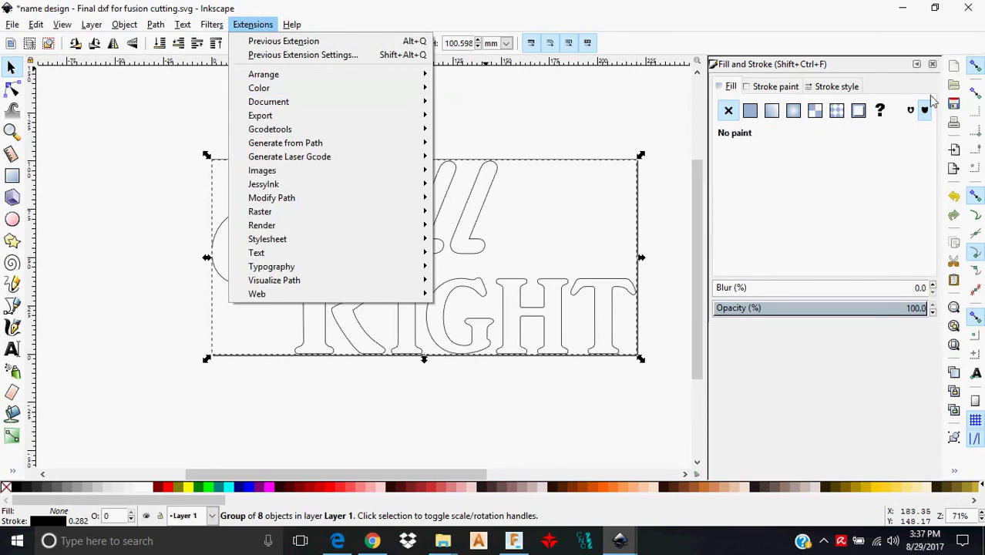
pyautogui.click(931, 65)
pyautogui.click(931, 64)
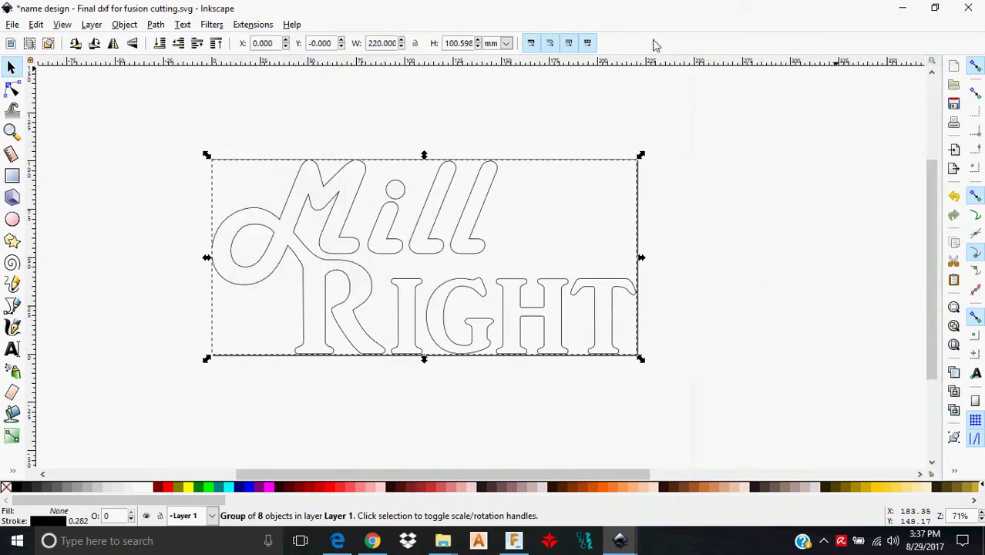
pyautogui.click(257, 26)
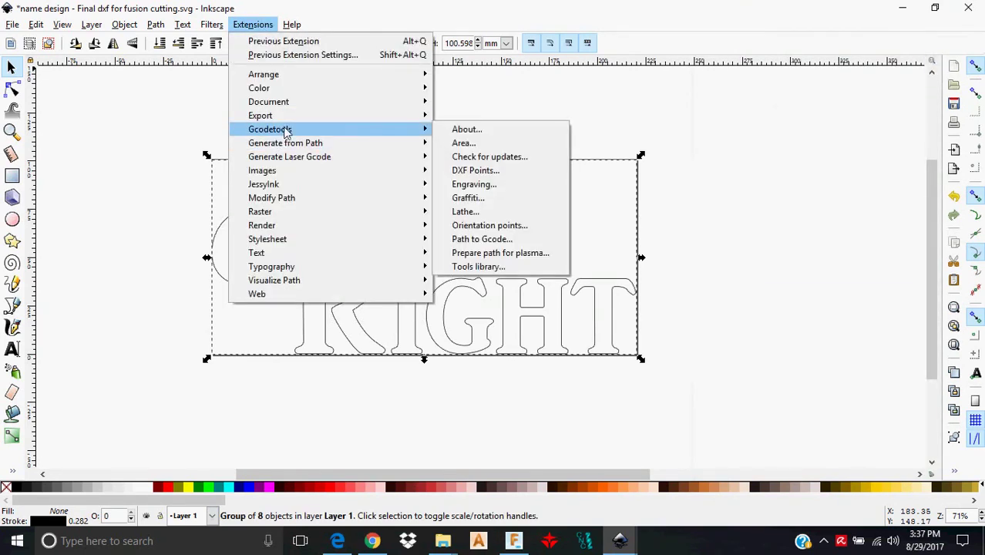
# Run the J Tech Photonics Laser Tool on the name design logo, apply the export, and close it
pyautogui.moveTo(385, 158)
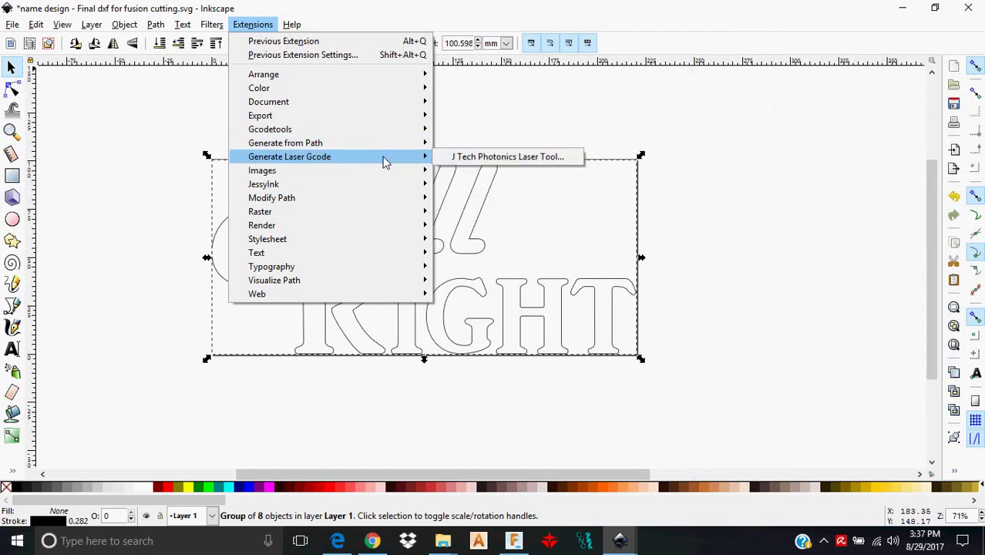
pyautogui.click(553, 158)
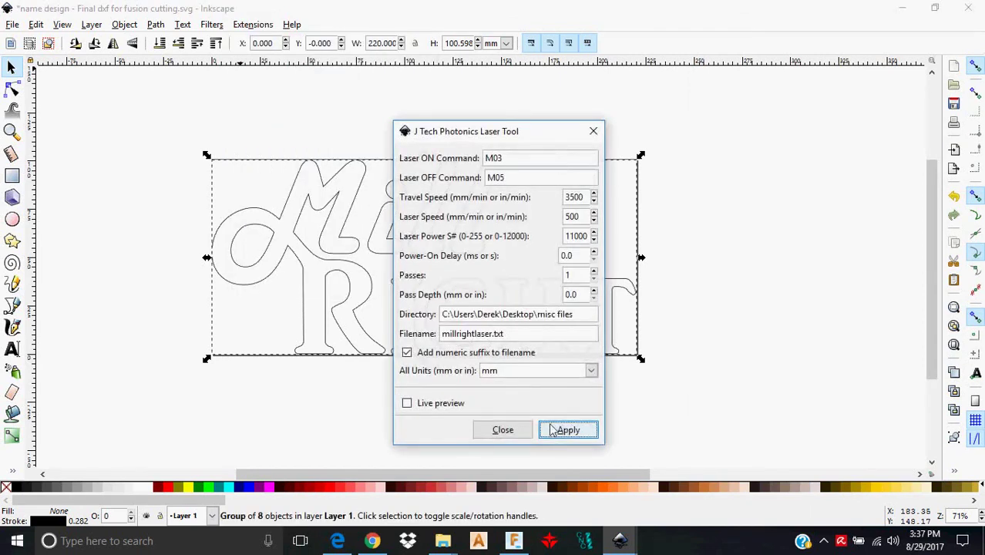
pyautogui.click(553, 430)
pyautogui.moveTo(530, 130); pyautogui.dragTo(792, 51)
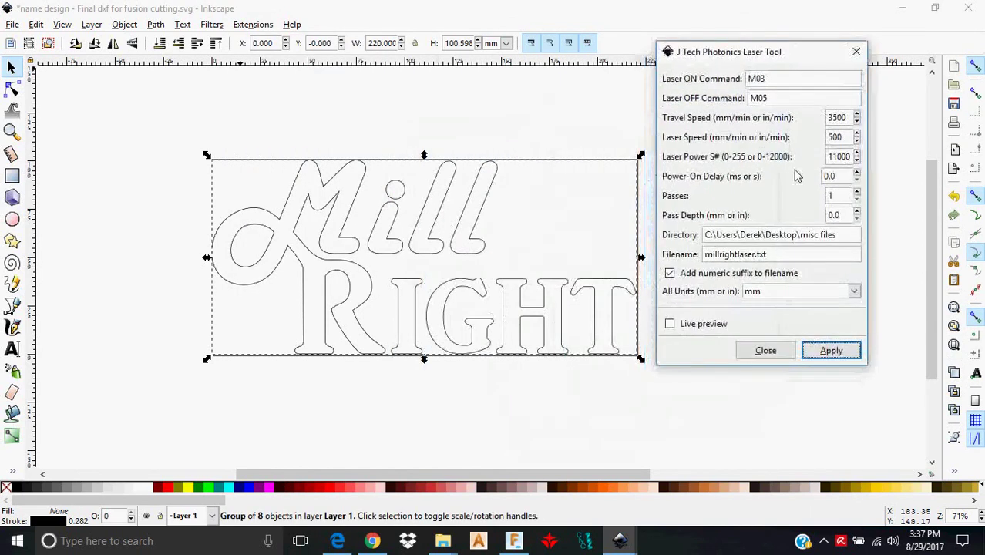
pyautogui.click(820, 351)
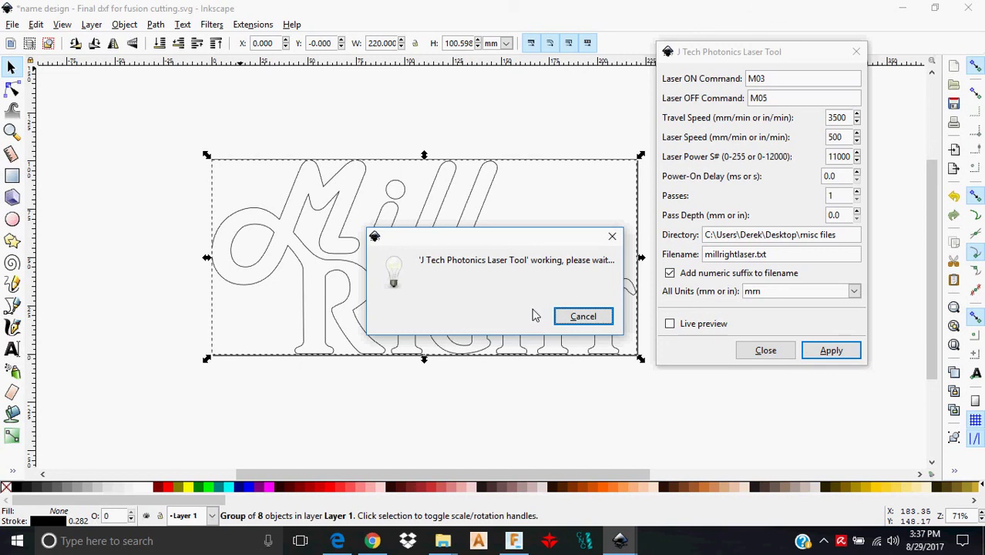
pyautogui.click(784, 359)
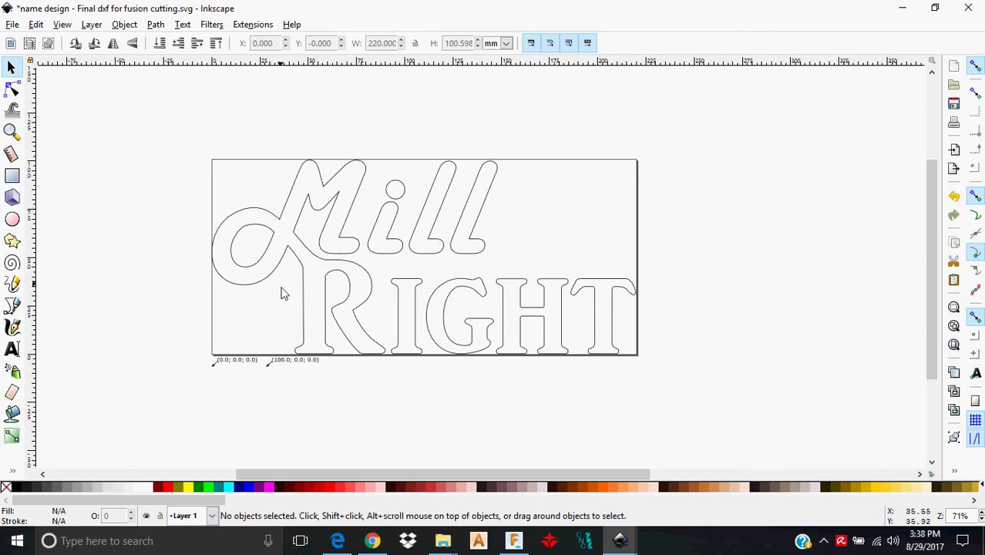
# Open millrightlaser_0005.txt from misc files, highlight its first G1 move line, then close Notepad
pyautogui.moveTo(443, 540)
pyautogui.click(504, 498)
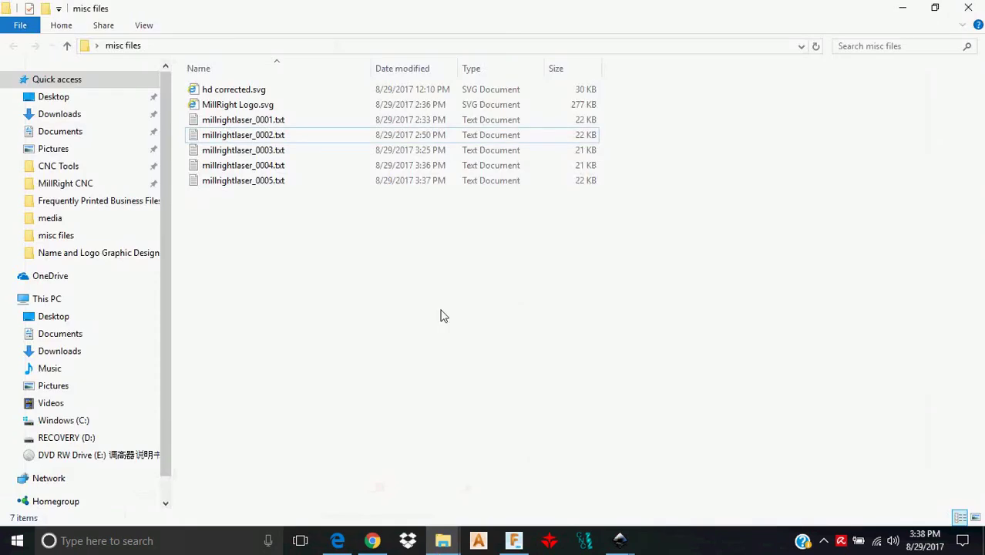
pyautogui.doubleClick(287, 182)
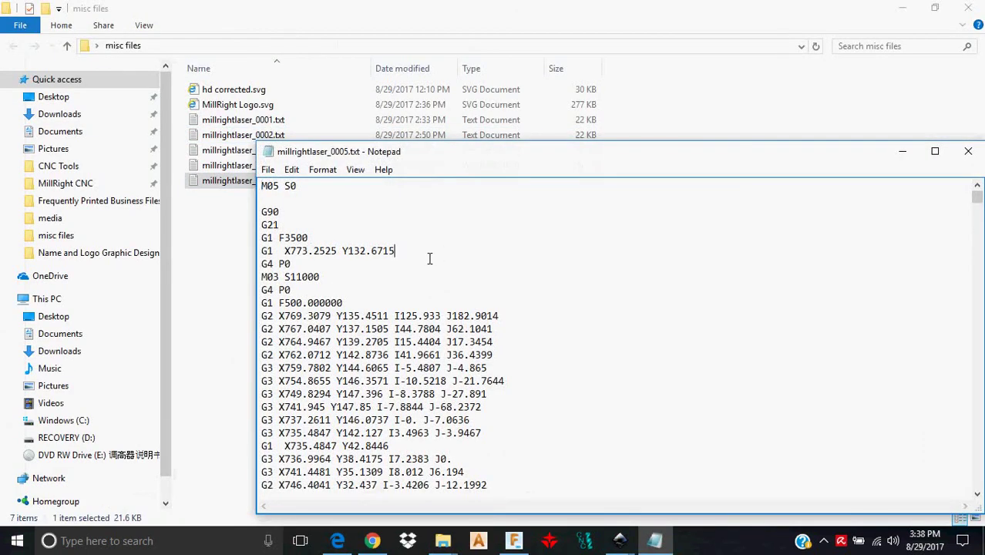
pyautogui.moveTo(429, 257); pyautogui.dragTo(260, 257)
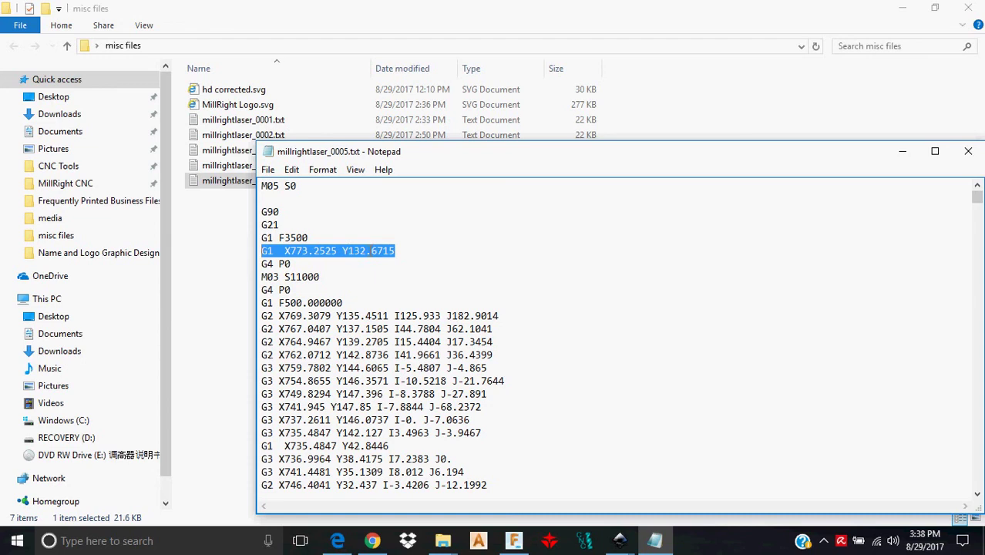
pyautogui.click(973, 157)
pyautogui.moveTo(610, 547)
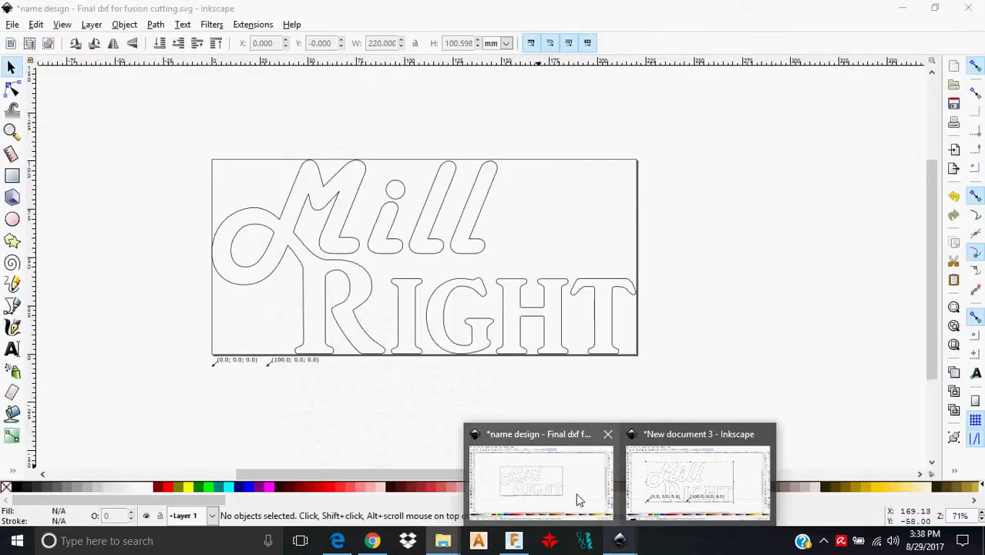
# In the name design drawing, delete the coordinate label group under the Mill RIGHT logo, then deselect
pyautogui.click(518, 485)
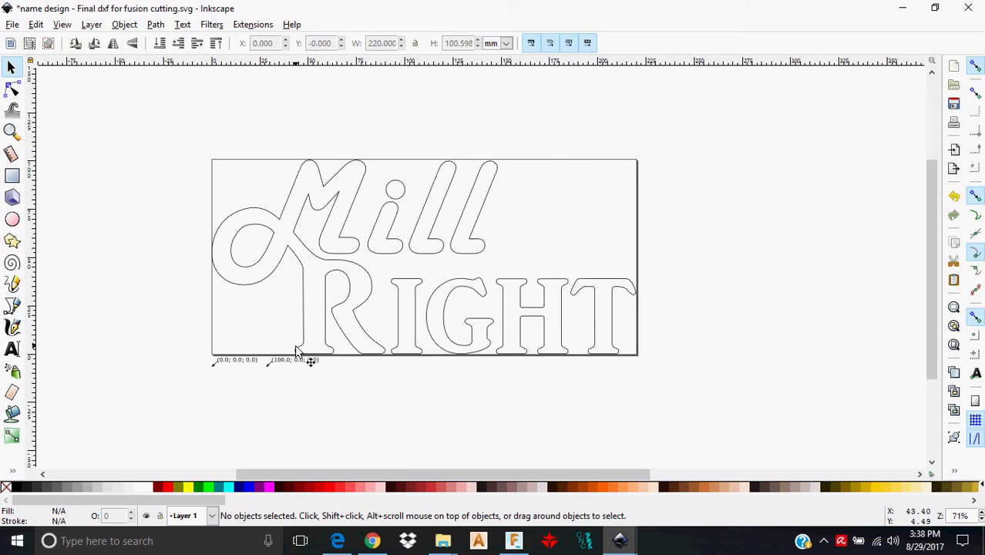
pyautogui.click(286, 366)
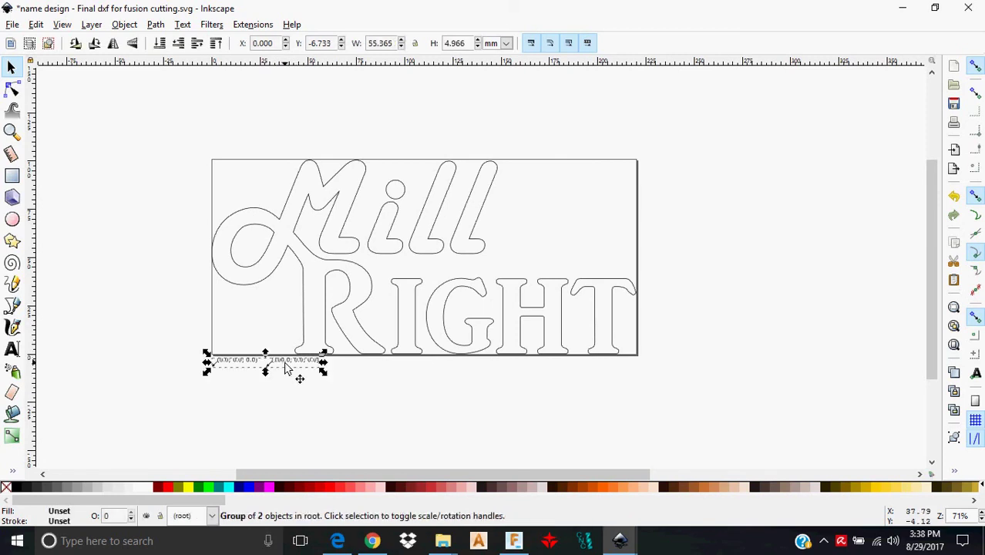
pyautogui.press('Delete')
pyautogui.hotkey('ctrl', 'a')
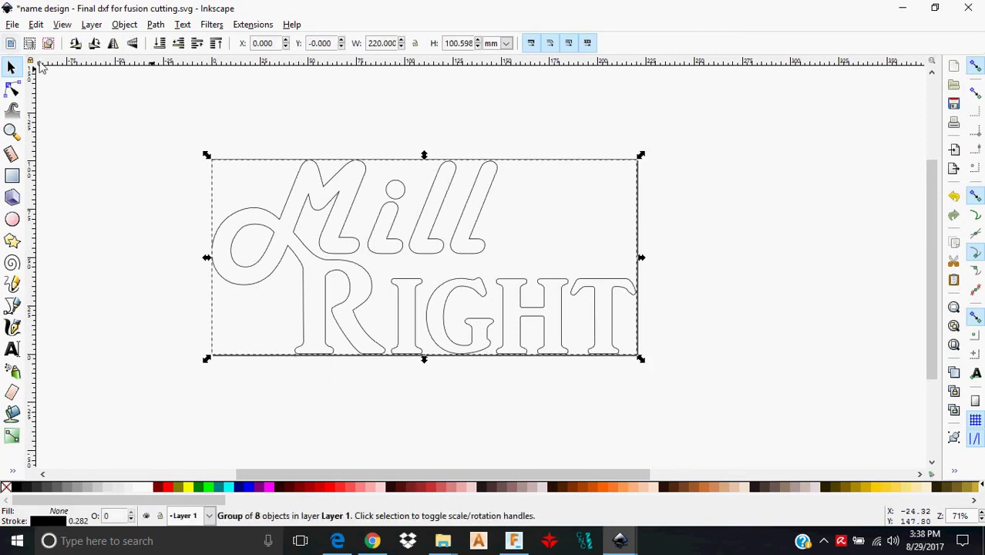
pyautogui.click(151, 148)
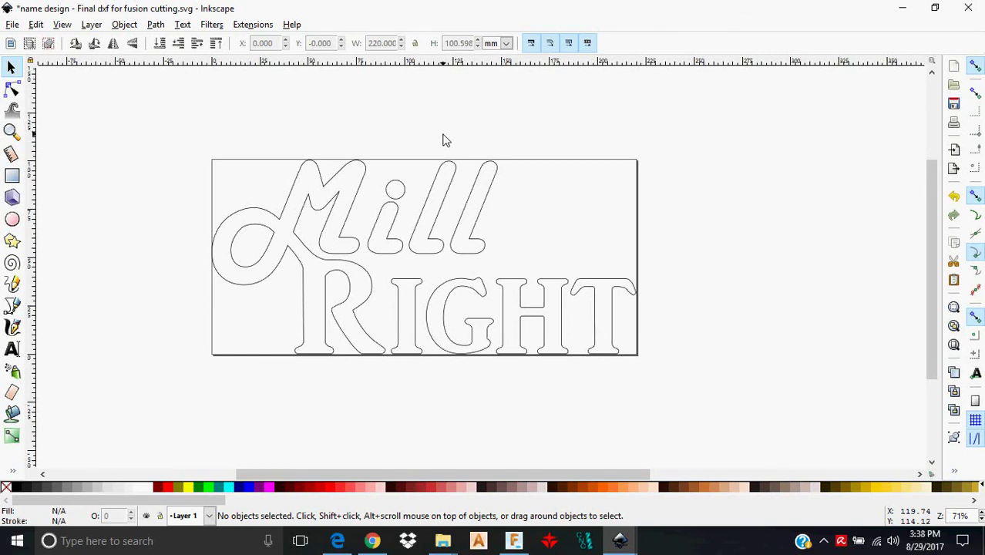
# Create a new blank document and dismiss the Fill and Stroke panel
pyautogui.click(12, 25)
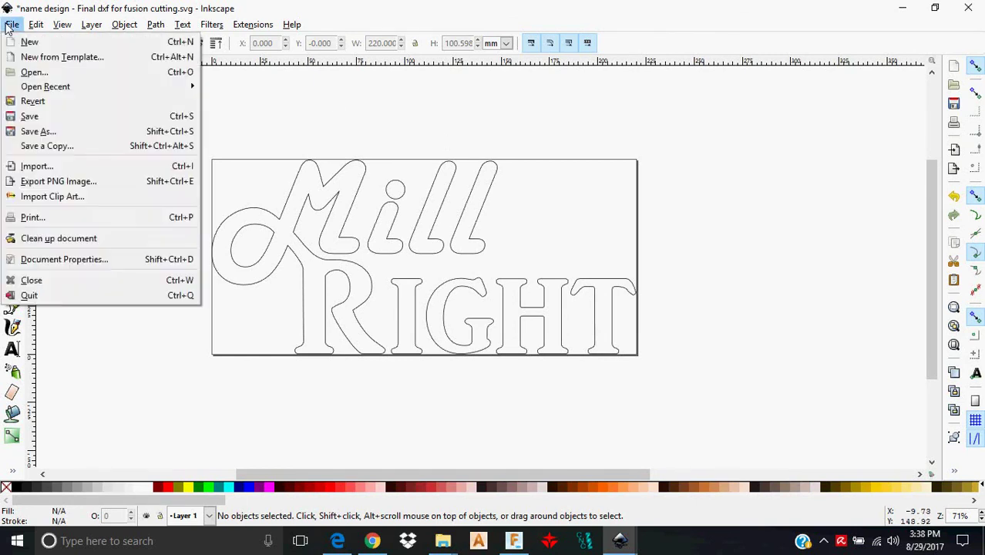
pyautogui.click(24, 43)
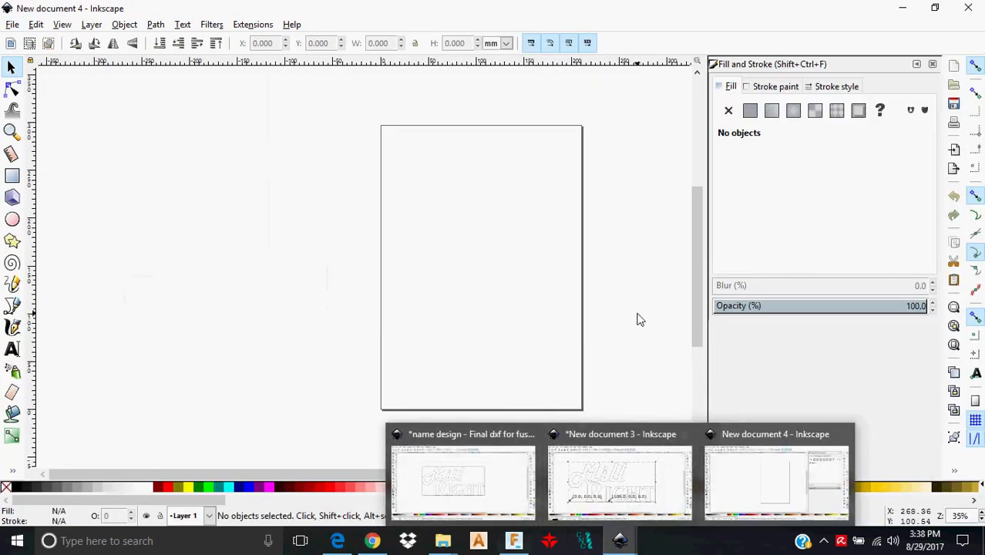
pyautogui.click(932, 66)
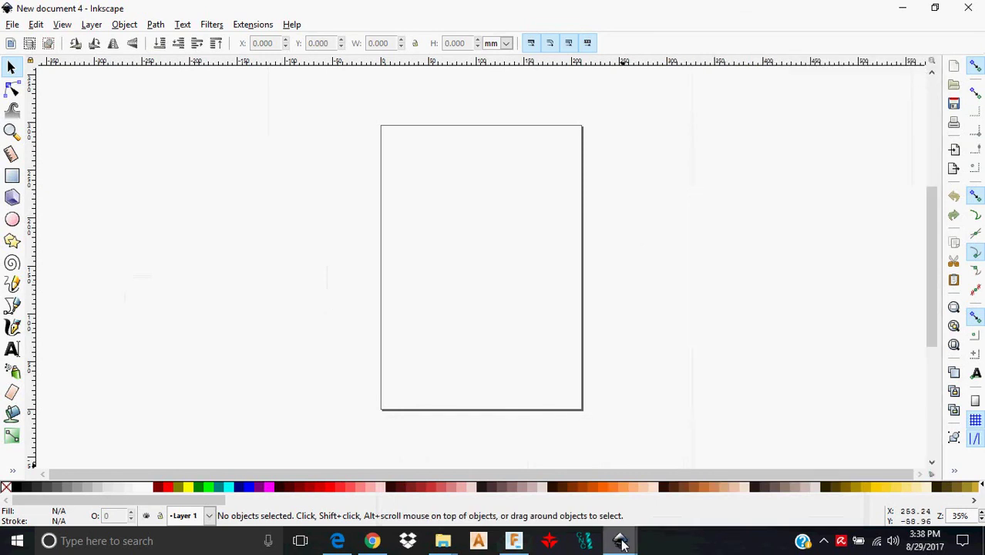
# In the name design drawing, rubber-band select the whole Mill RIGHT artwork and copy it
pyautogui.moveTo(622, 544)
pyautogui.click(435, 467)
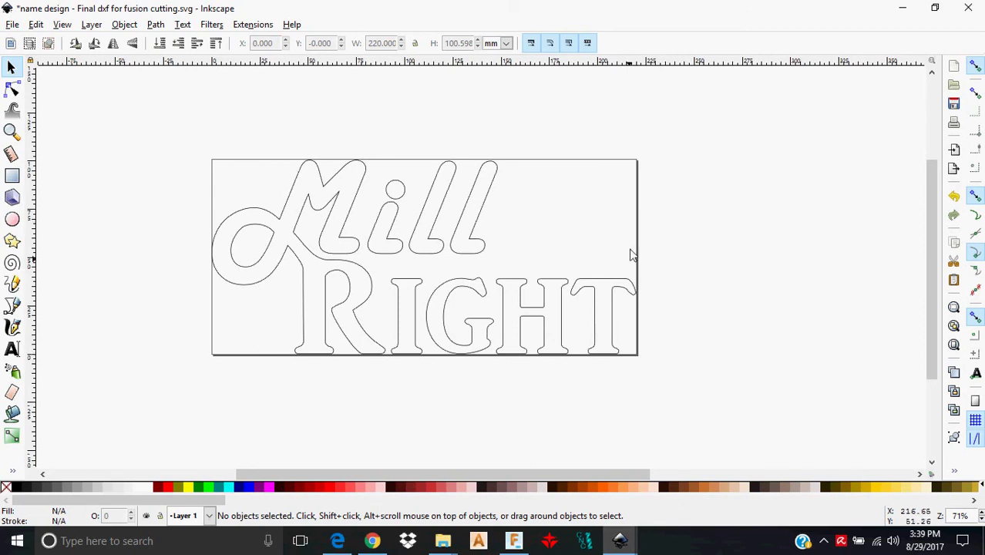
pyautogui.click(622, 316)
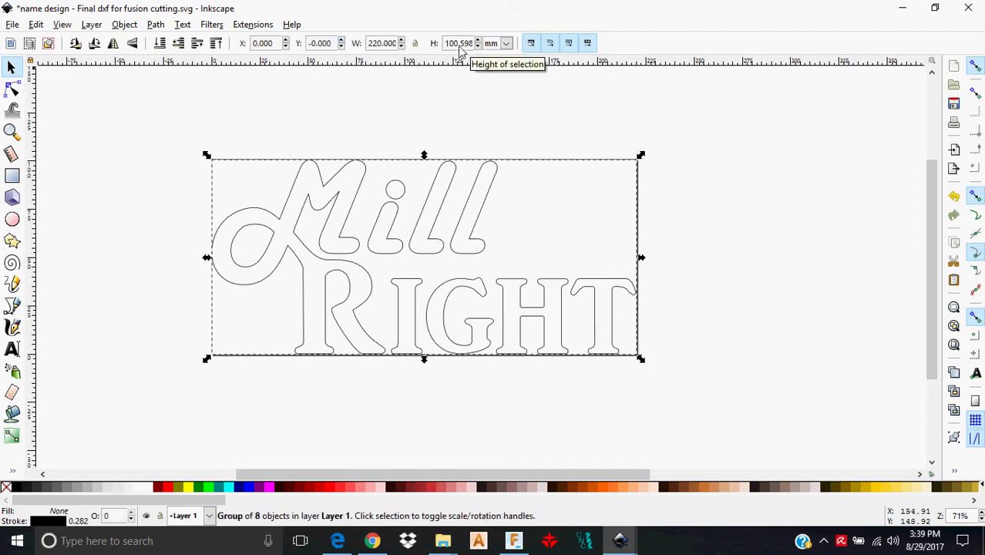
pyautogui.click(257, 144)
pyautogui.moveTo(159, 104); pyautogui.dragTo(759, 425)
pyautogui.press('ctrl')
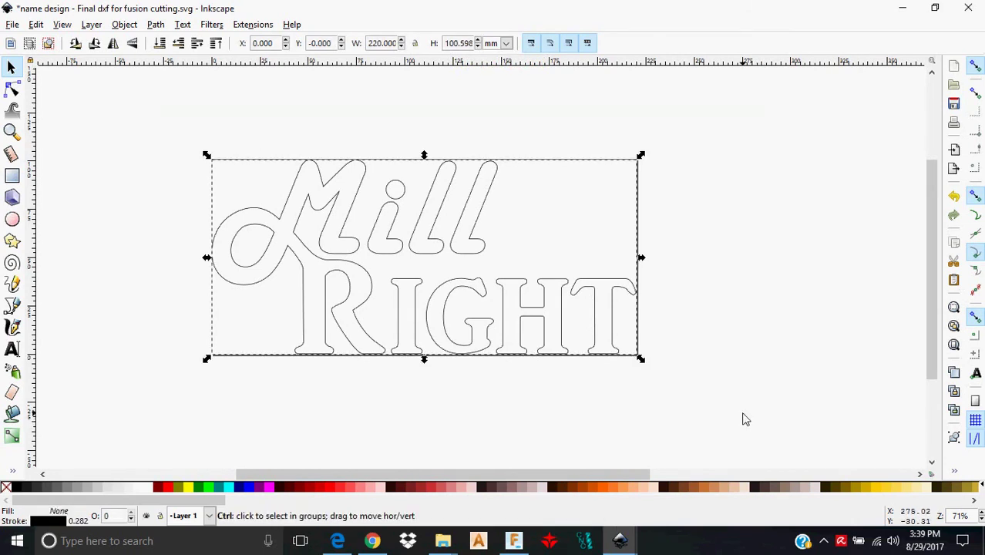
# Paste the Mill RIGHT logo into New document 4 and reselect it
pyautogui.moveTo(625, 545)
pyautogui.click(781, 468)
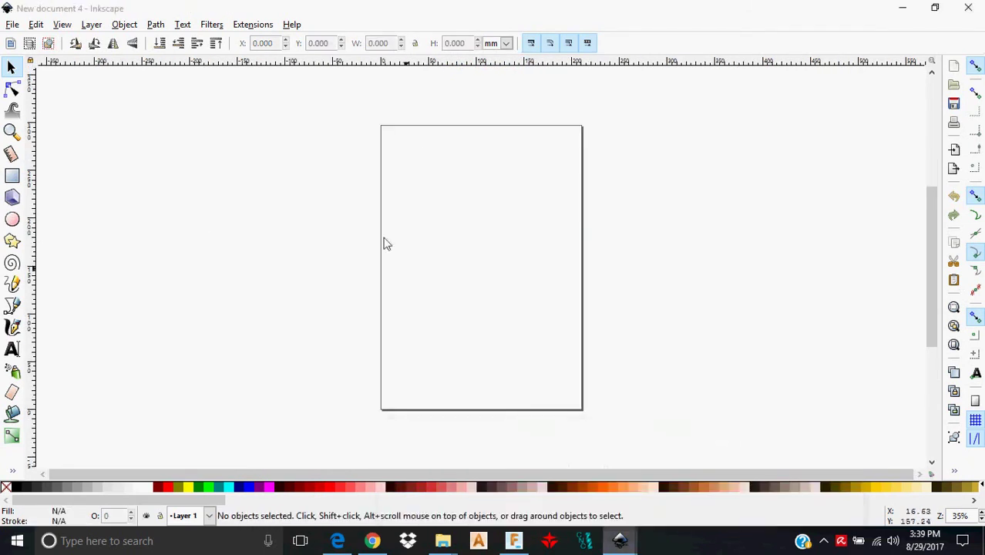
pyautogui.hotkey('ctrl', 'v')
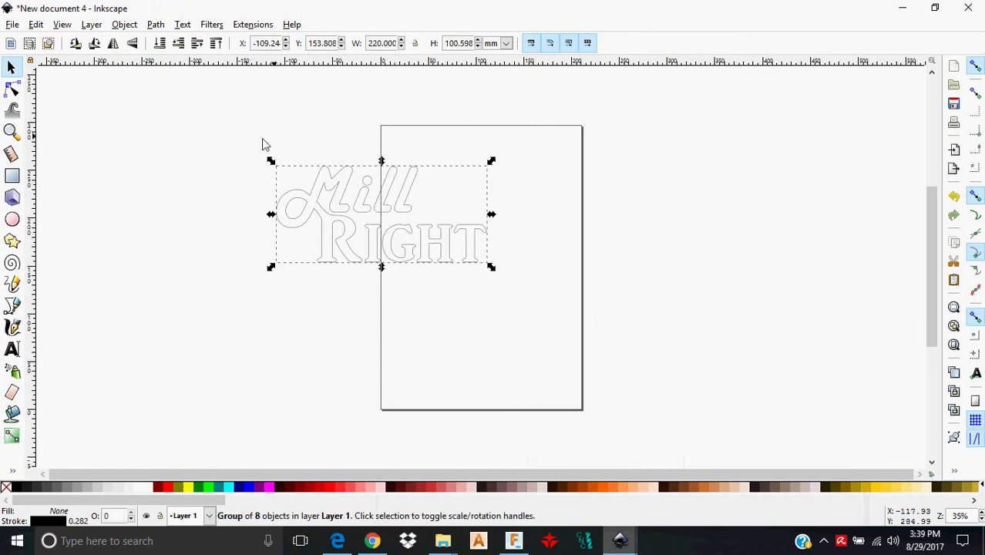
pyautogui.click(283, 304)
pyautogui.moveTo(220, 139); pyautogui.dragTo(589, 311)
# Set the pasted logo's position to X 0 and Y 0, then deselect it
pyautogui.tripleClick(262, 43)
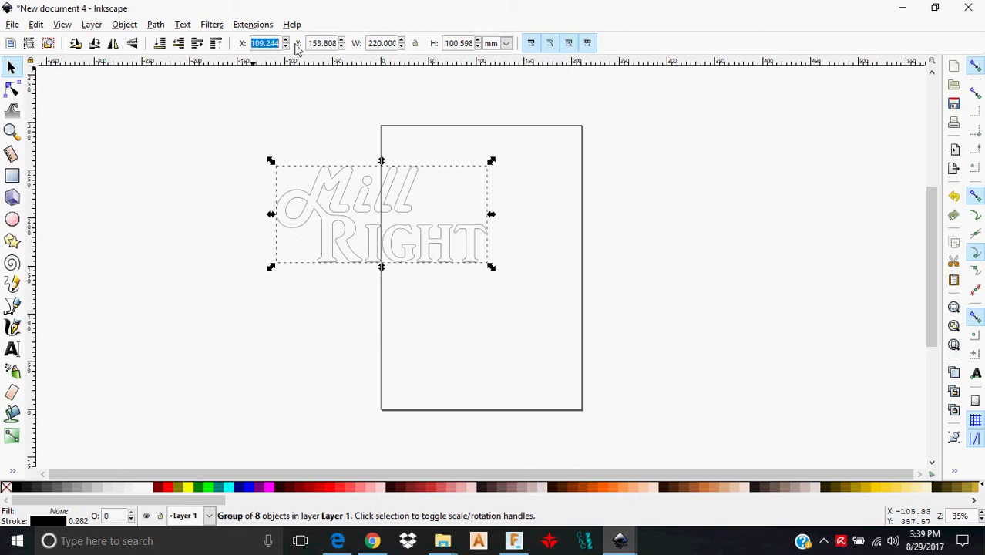
pyautogui.write('0')
pyautogui.press('Tab')
pyautogui.write('0')
pyautogui.press('Tab')
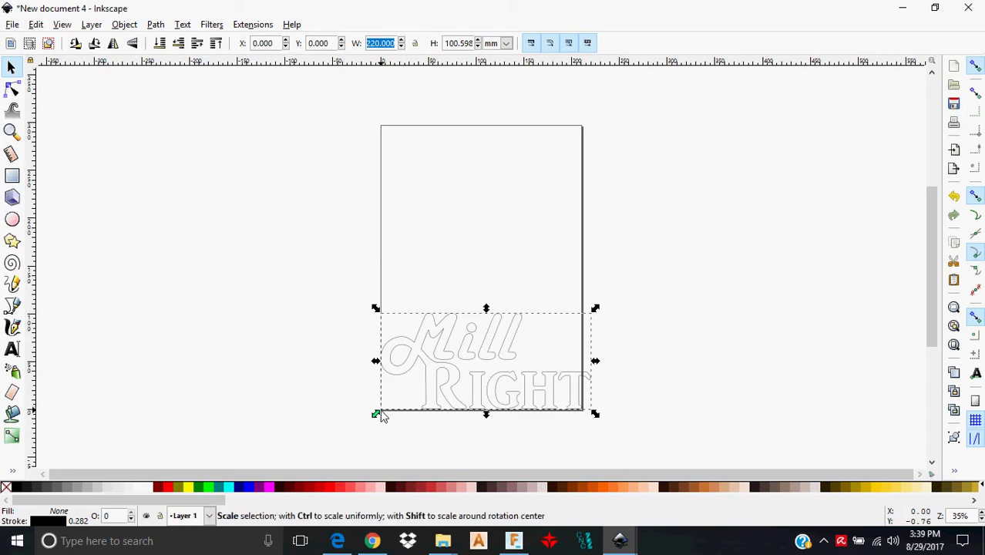
pyautogui.click(378, 301)
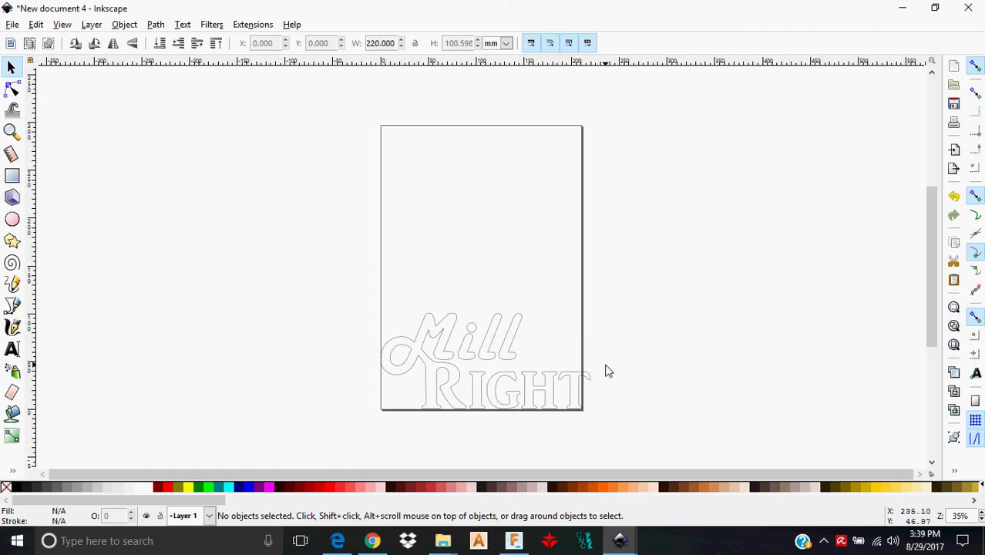
# Check the logo's size, then set the page to 220 mm wide by 101 mm tall in Document Properties
pyautogui.click(505, 389)
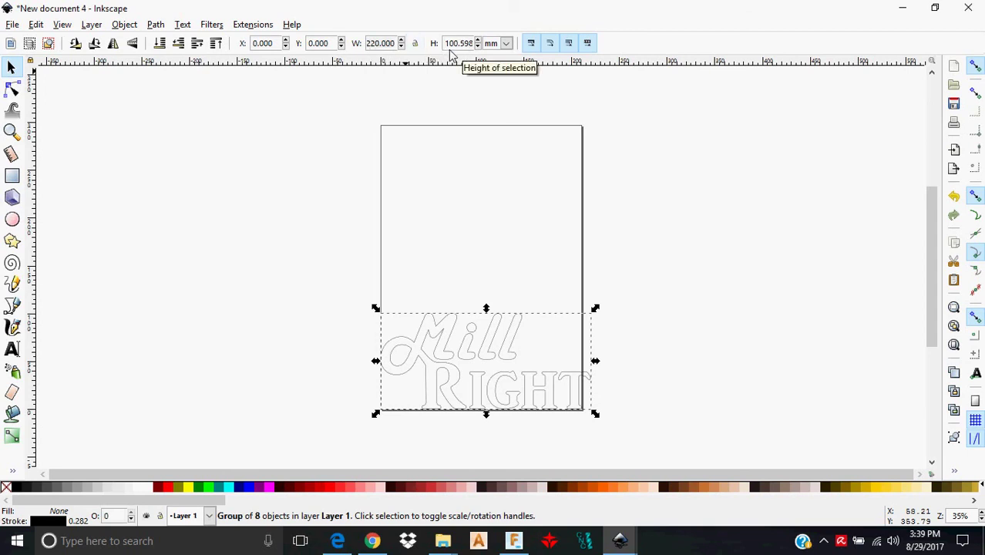
pyautogui.click(176, 77)
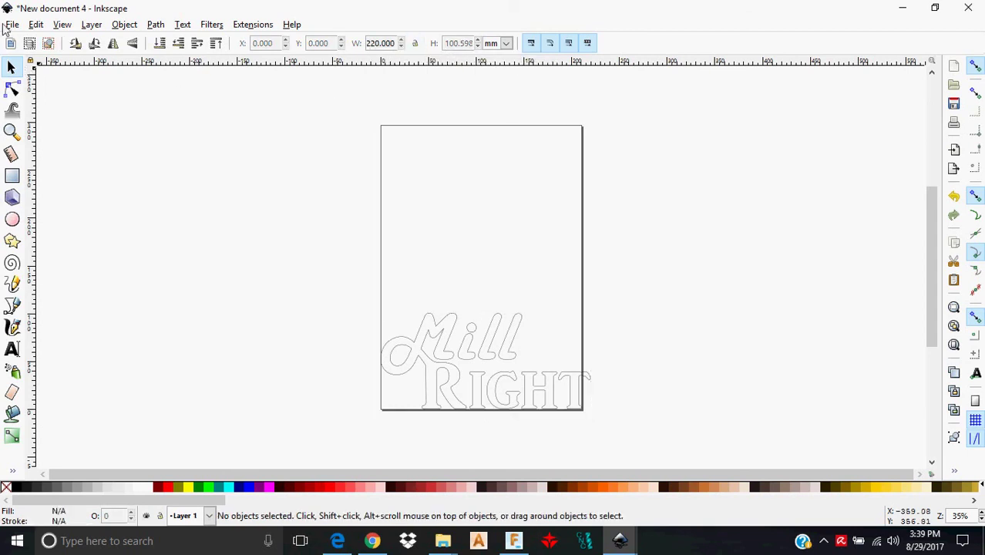
pyautogui.click(13, 24)
pyautogui.click(50, 265)
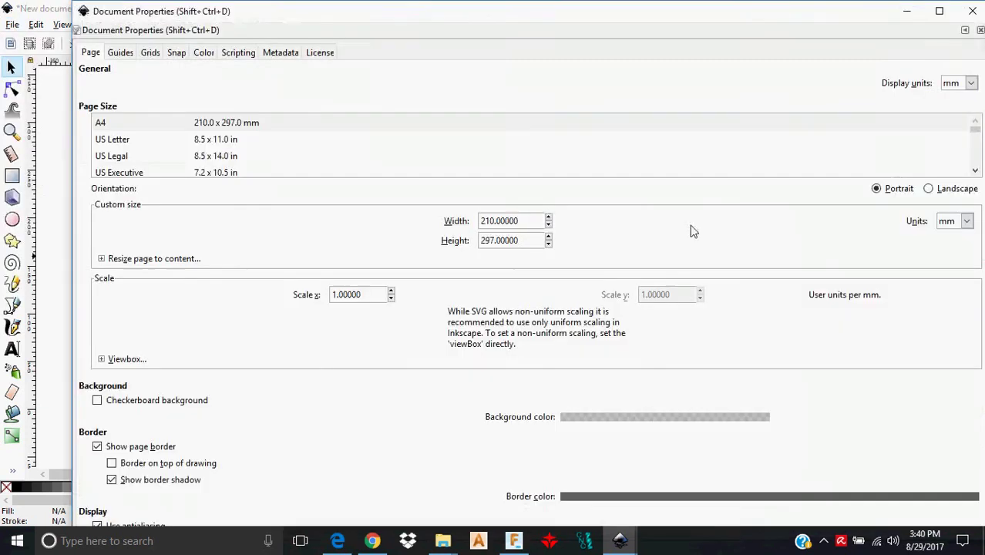
pyautogui.moveTo(535, 225); pyautogui.dragTo(428, 228)
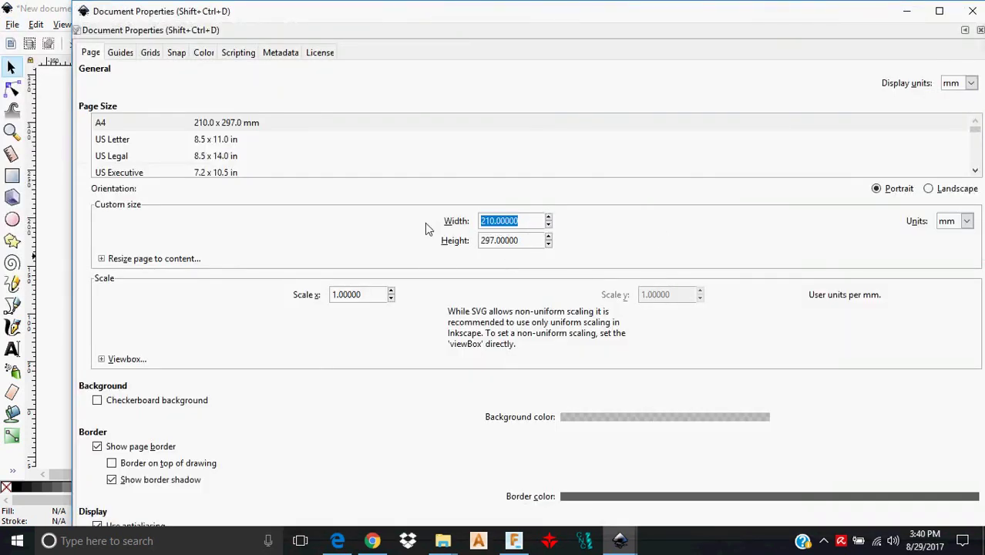
pyautogui.write('220')
pyautogui.press('Tab')
pyautogui.write('101')
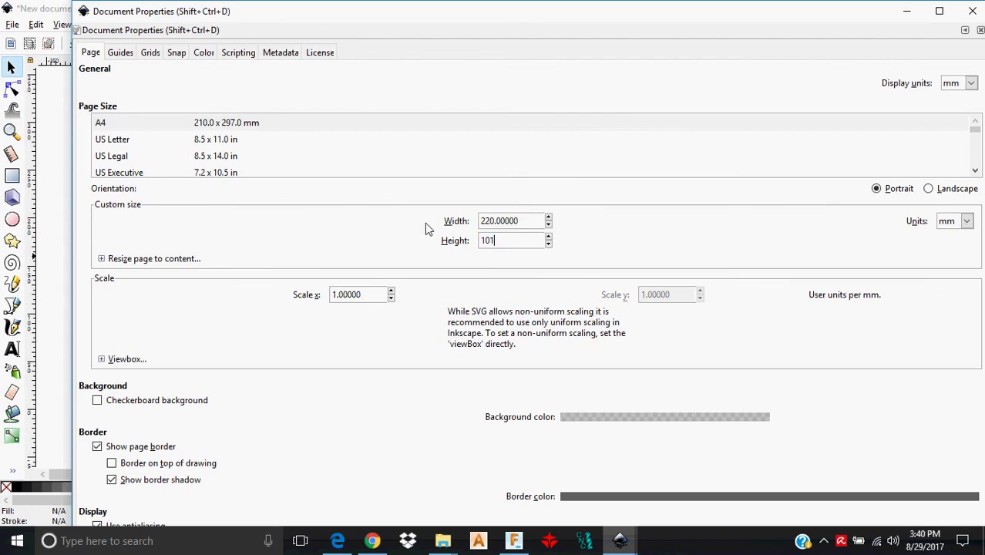
pyautogui.click(979, 30)
pyautogui.scroll(-5, 532, 355)
# Select the Mill Right logo group and drag it left, partly off the page
pyautogui.keyDown('ctrl'); pyautogui.scroll(1, 574, 218); pyautogui.keyUp('ctrl')
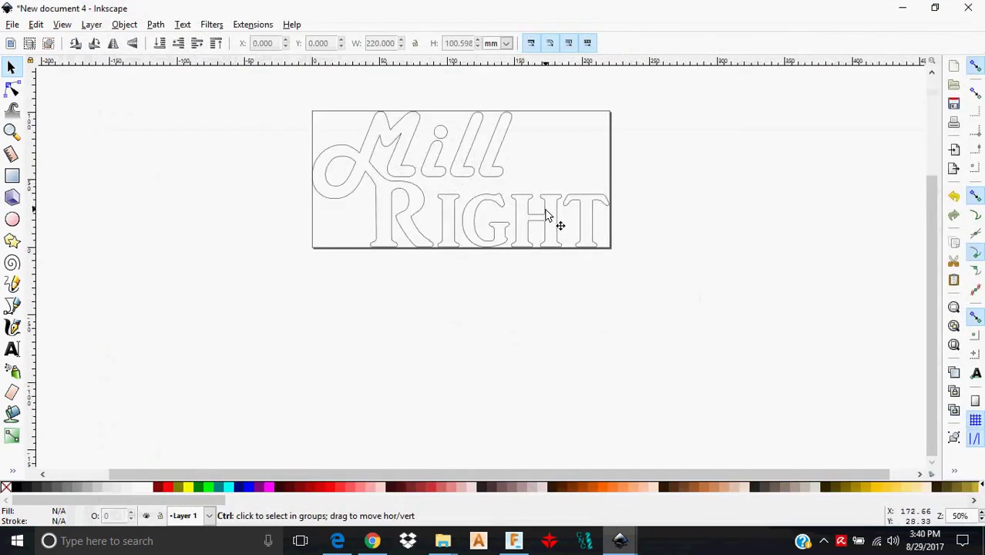
pyautogui.keyDown('ctrl'); pyautogui.scroll(1, 547, 217); pyautogui.keyUp('ctrl')
pyautogui.scroll(3, 562, 239)
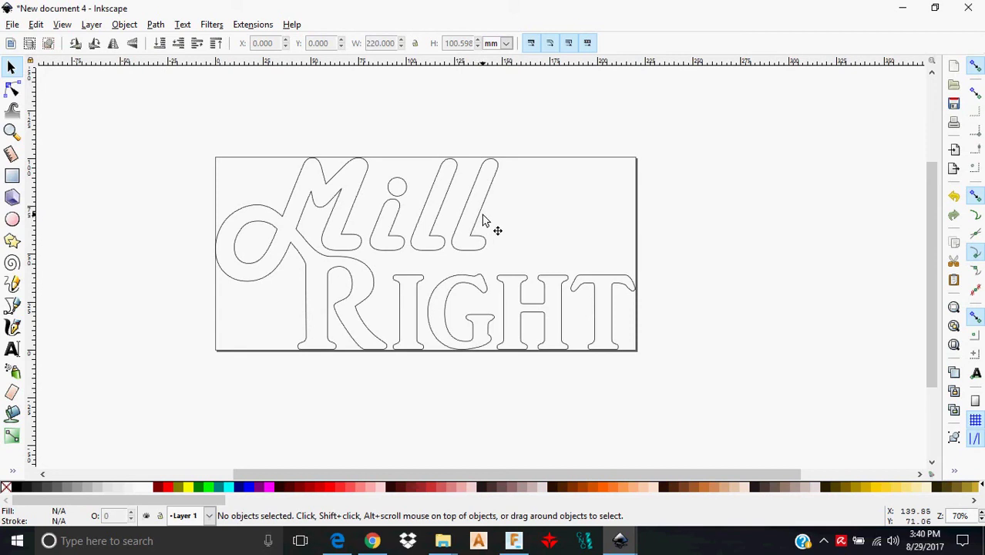
pyautogui.click(482, 221)
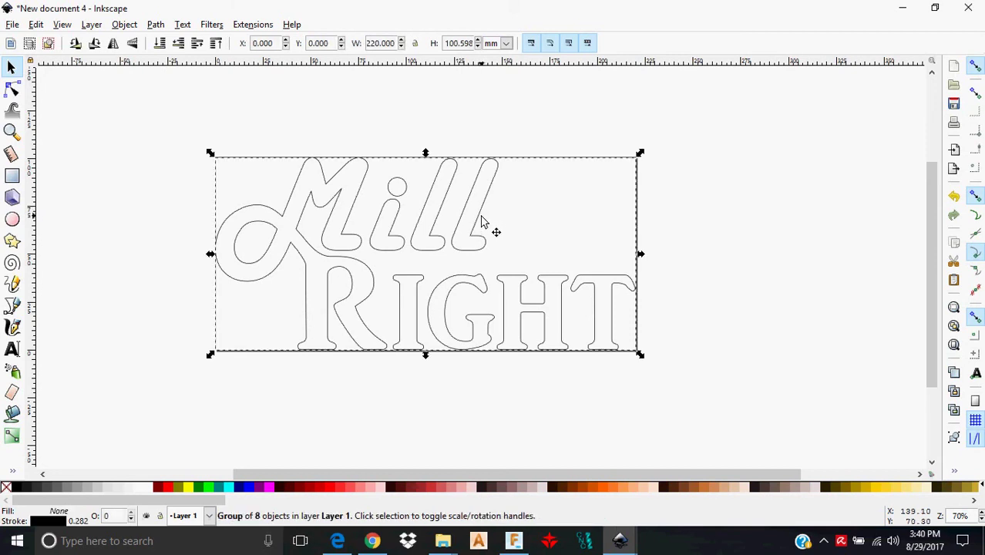
pyautogui.moveTo(481, 220); pyautogui.dragTo(309, 160)
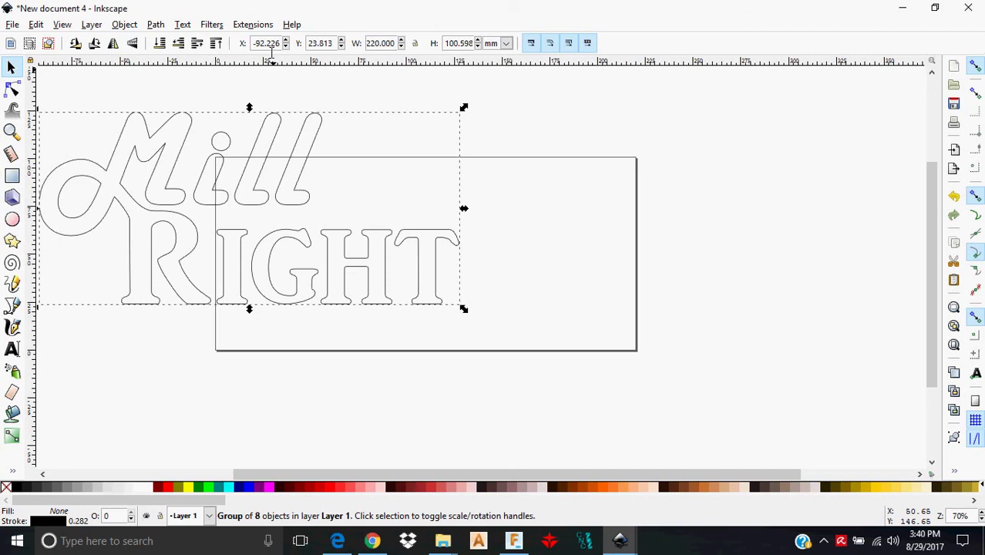
# Set the logo group's X and Y positions to 0
pyautogui.moveTo(280, 43); pyautogui.dragTo(225, 46)
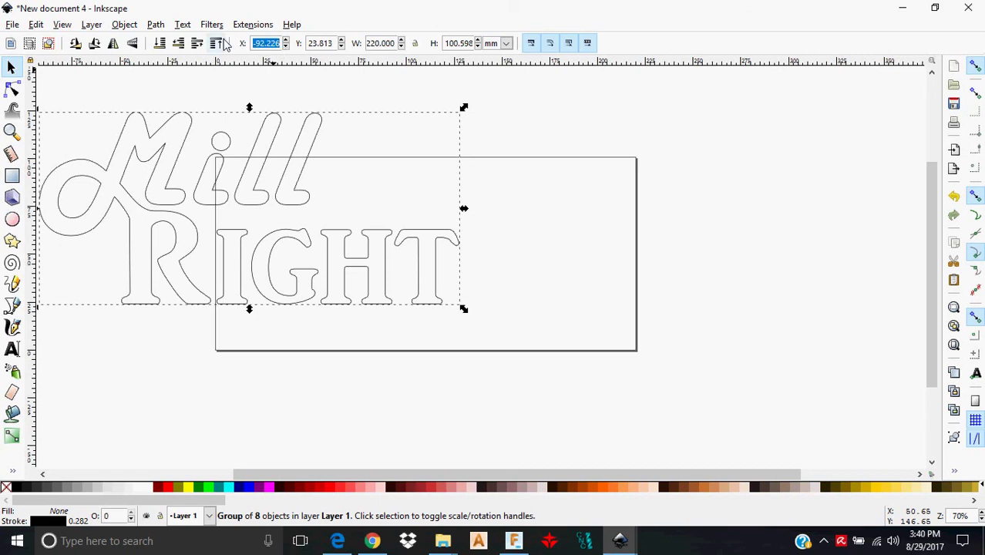
pyautogui.write('0')
pyautogui.press('Tab')
pyautogui.write('0')
pyautogui.press('Tab')
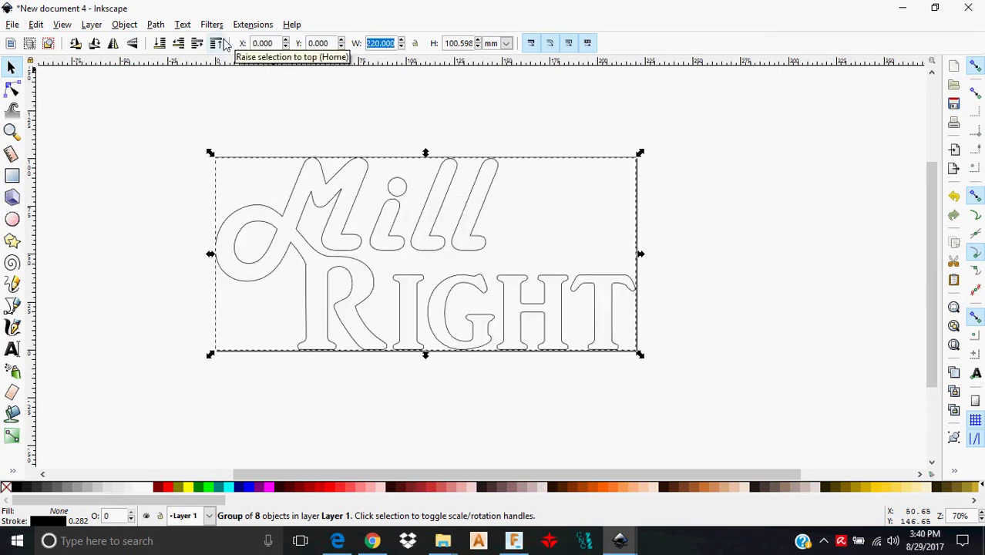
pyautogui.click(394, 416)
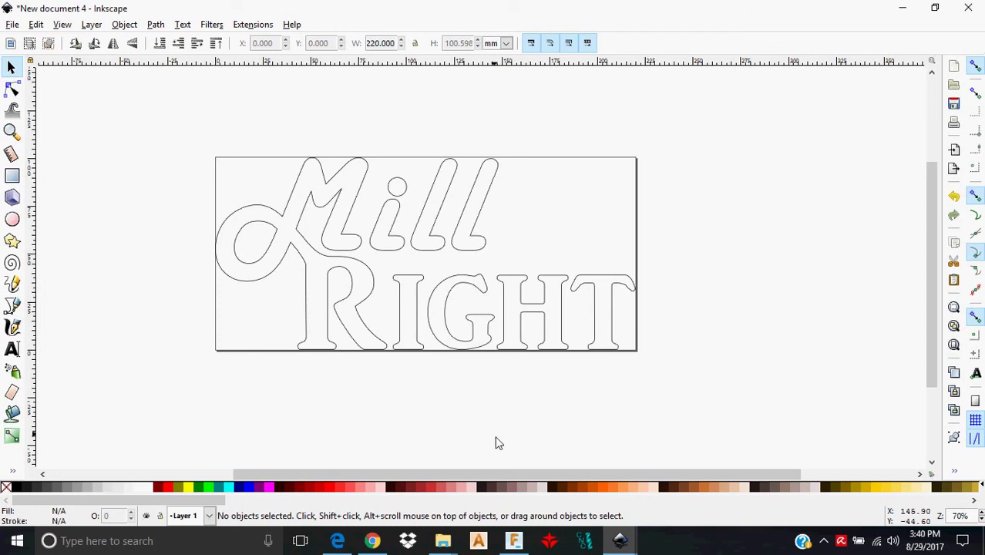
# Return to New document 4 and select the whole Mill Right logo group
pyautogui.moveTo(635, 546)
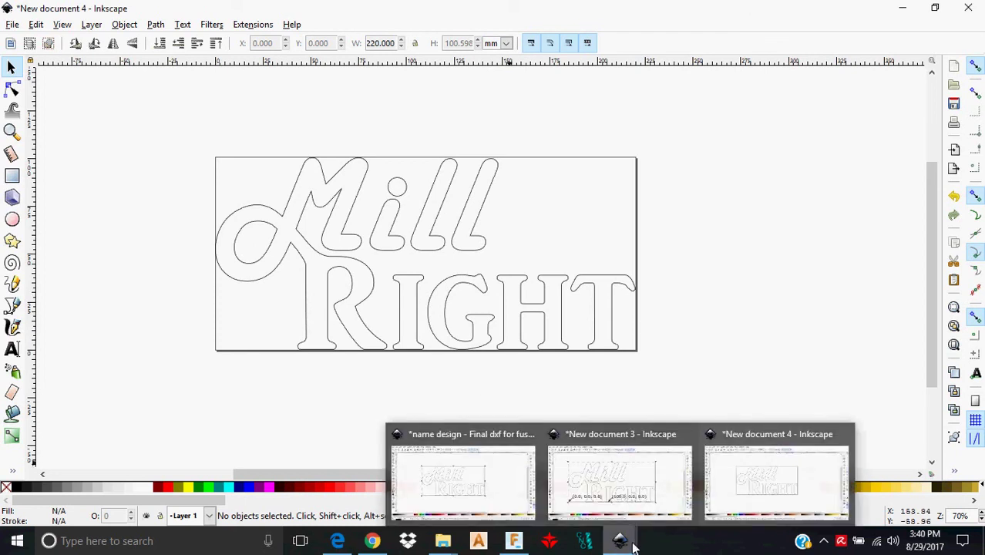
pyautogui.click(428, 474)
pyautogui.click(270, 368)
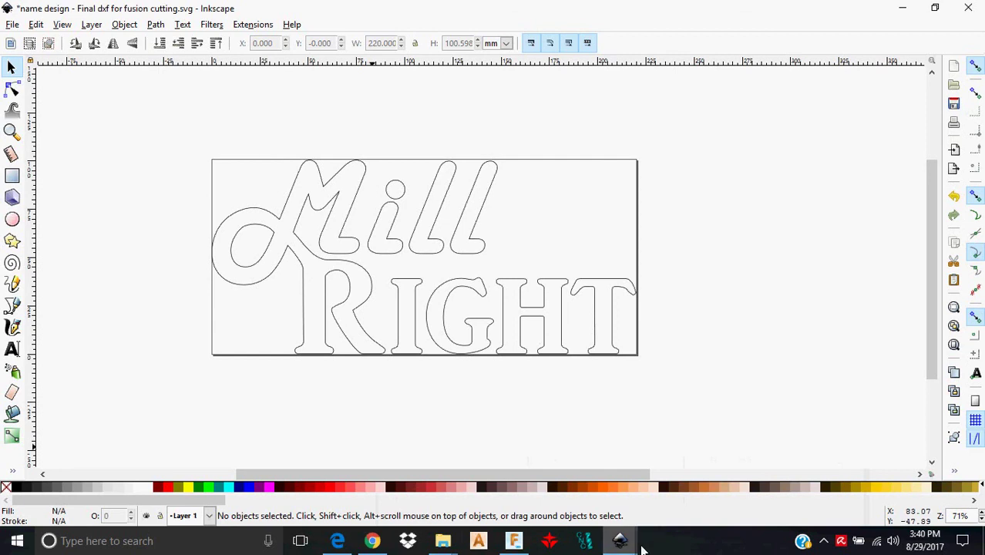
pyautogui.moveTo(619, 542)
pyautogui.click(734, 475)
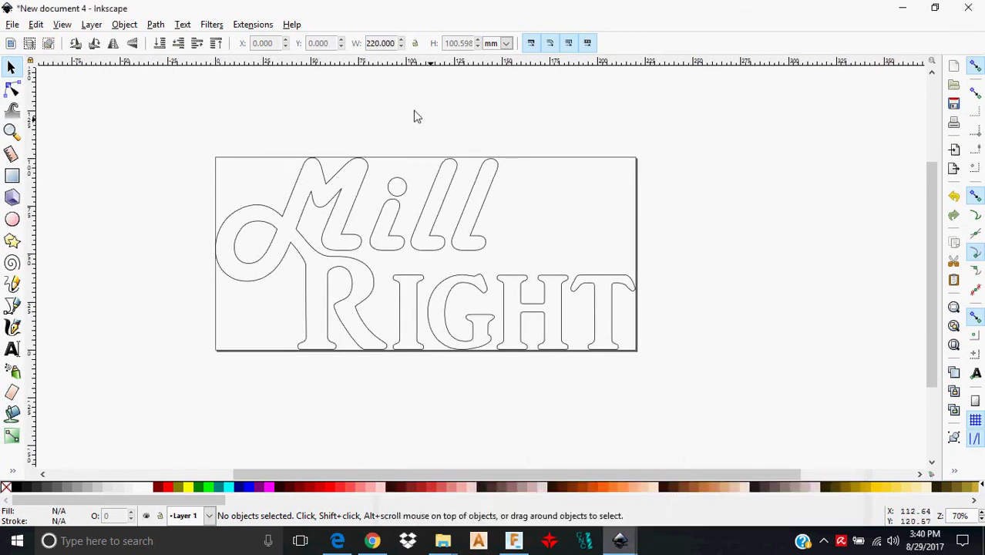
pyautogui.moveTo(189, 132); pyautogui.dragTo(659, 358)
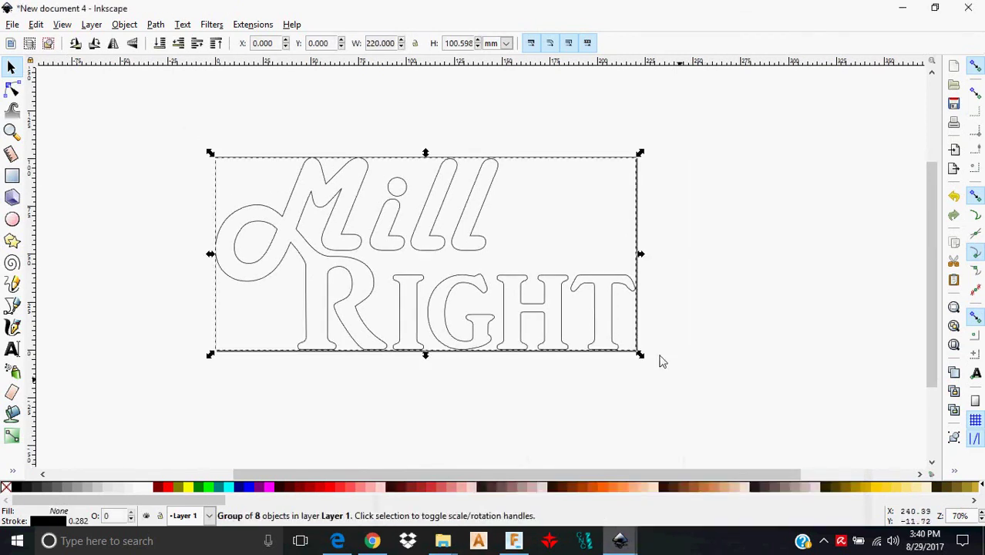
# Run Generate Laser Gcode > J Tech Photonics Laser Tool to create millrightlaser.txt, then close it
pyautogui.click(291, 24)
pyautogui.click(237, 23)
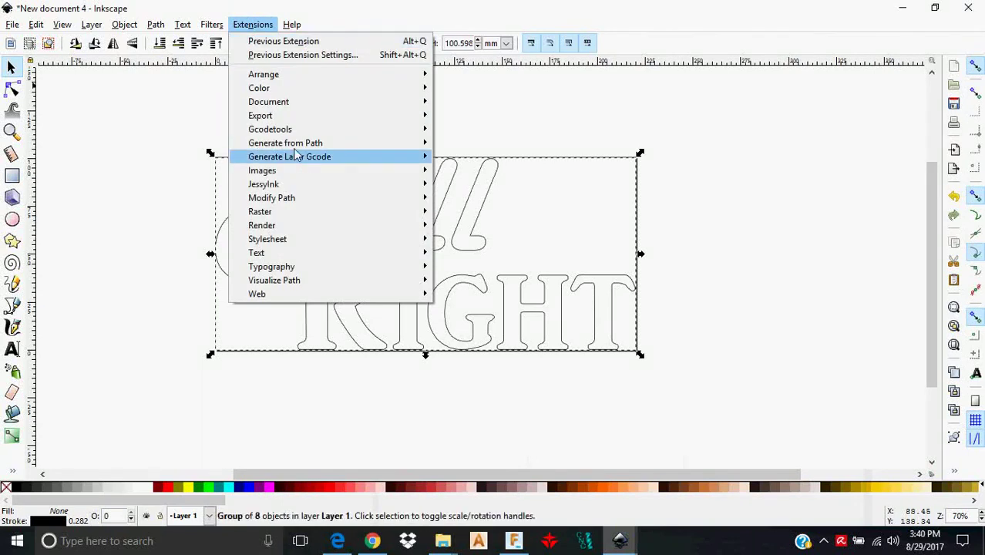
pyautogui.moveTo(301, 142)
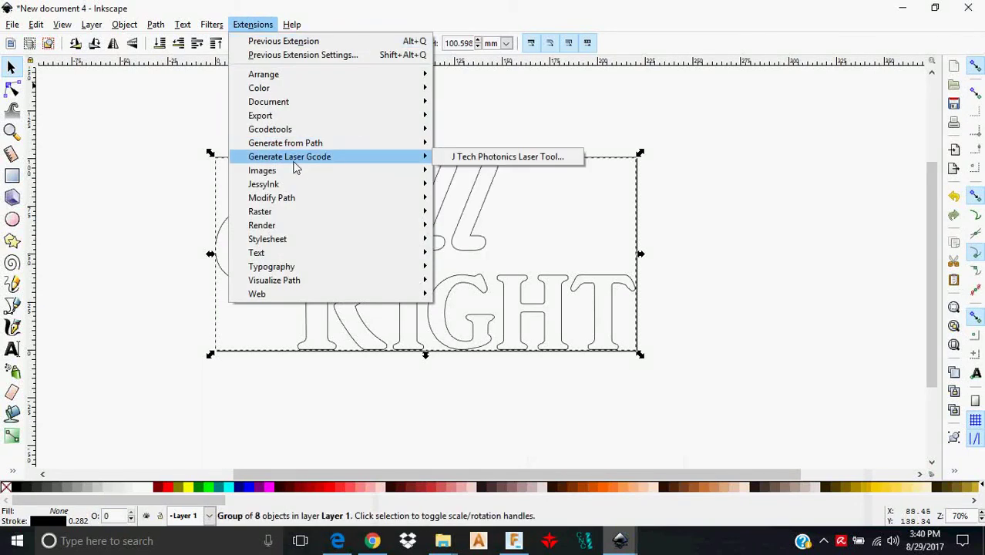
pyautogui.click(521, 158)
pyautogui.click(568, 436)
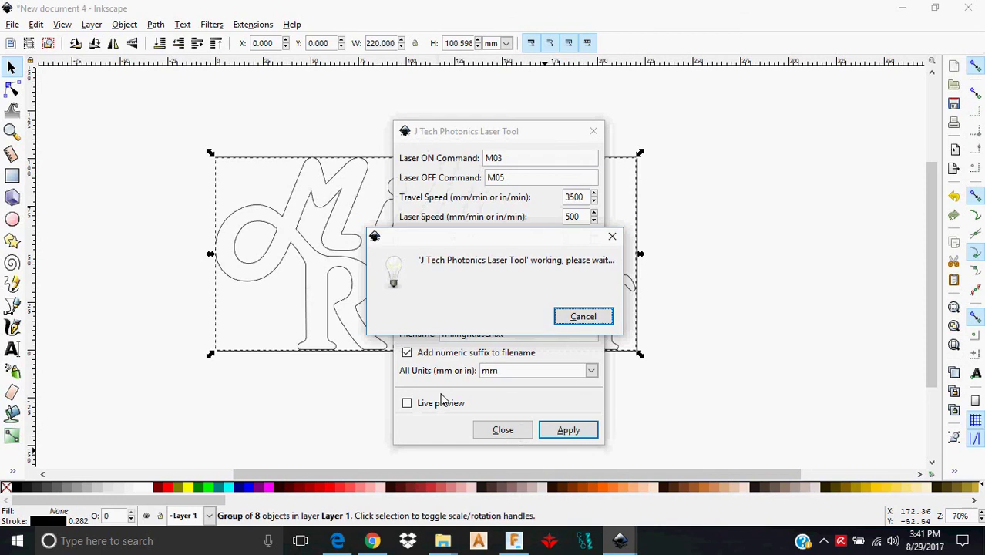
pyautogui.click(502, 430)
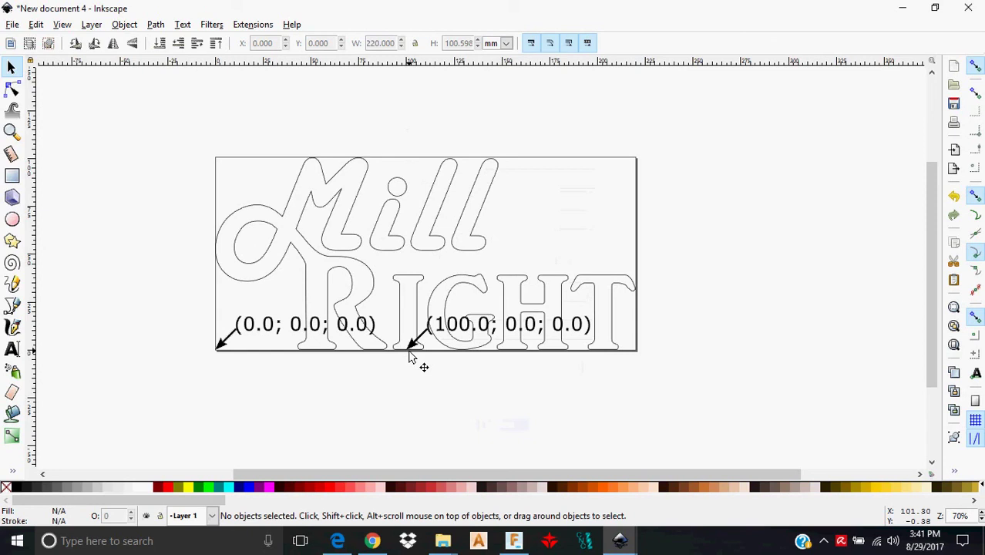
pyautogui.click(565, 288)
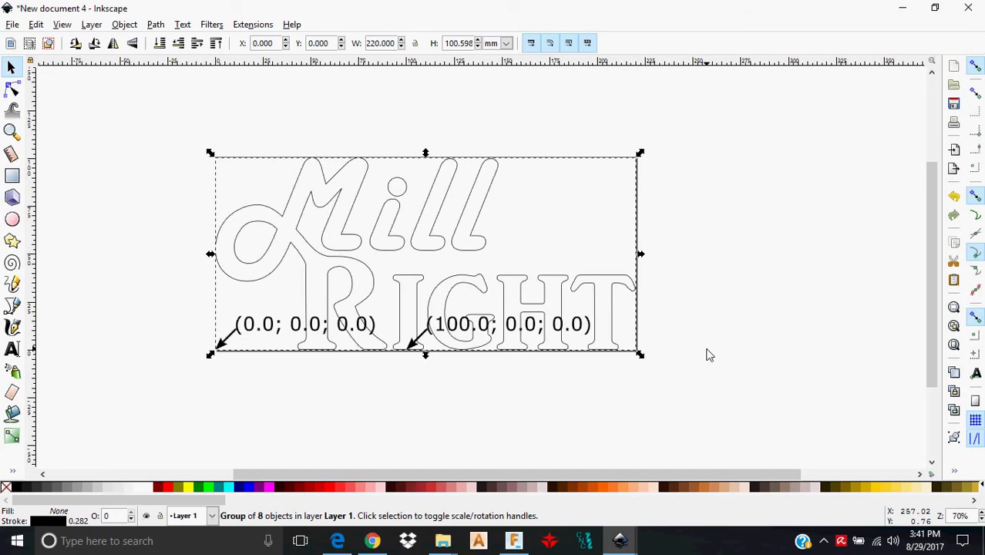
# Deselect the logo and open millrightlaser_0006.txt from the misc files folder in Notepad
pyautogui.press('Escape')
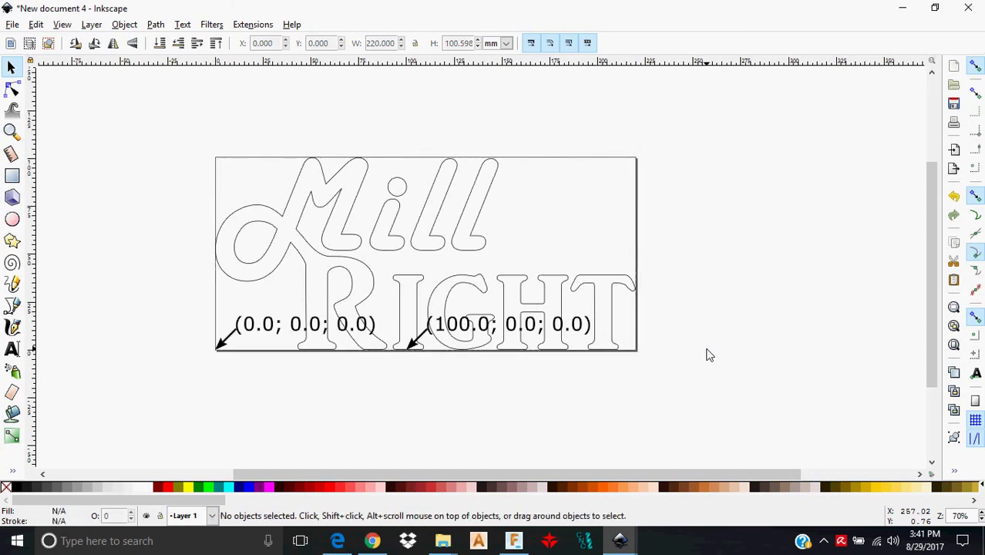
pyautogui.moveTo(453, 546)
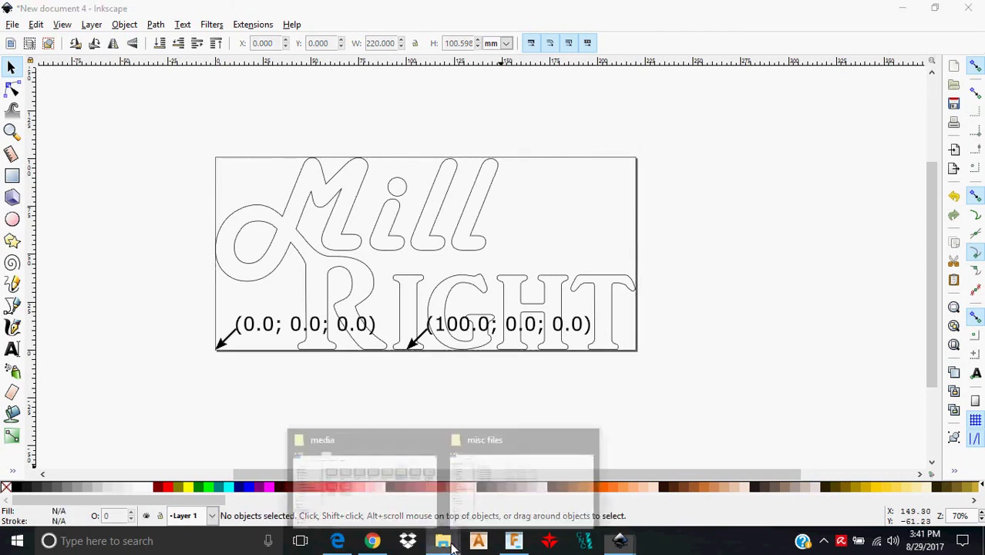
pyautogui.click(560, 469)
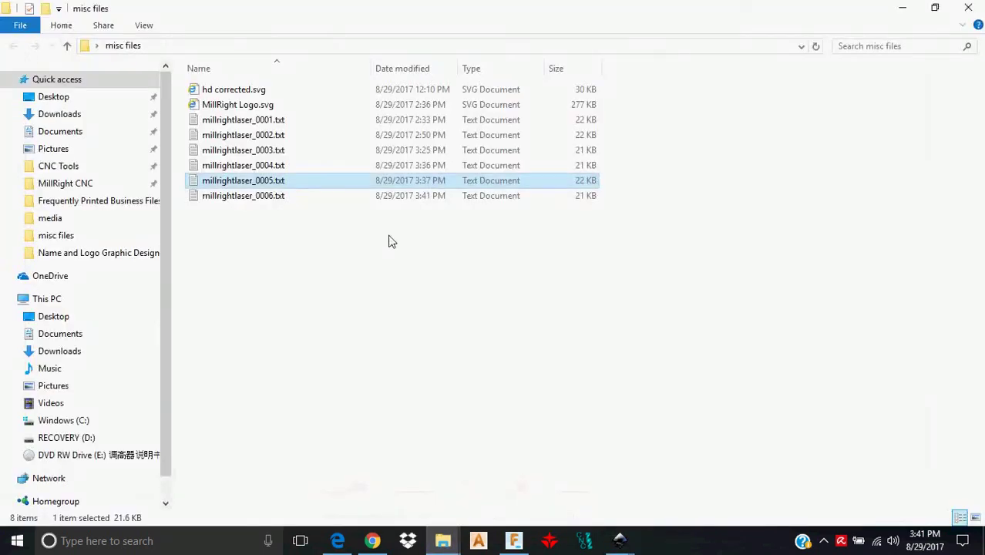
pyautogui.click(338, 286)
pyautogui.doubleClick(293, 197)
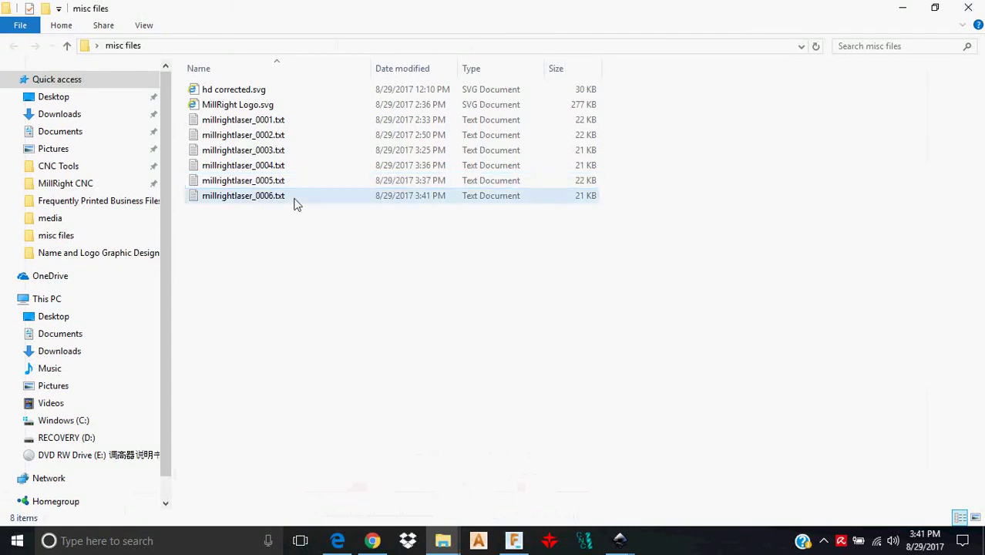
pyautogui.doubleClick(398, 154)
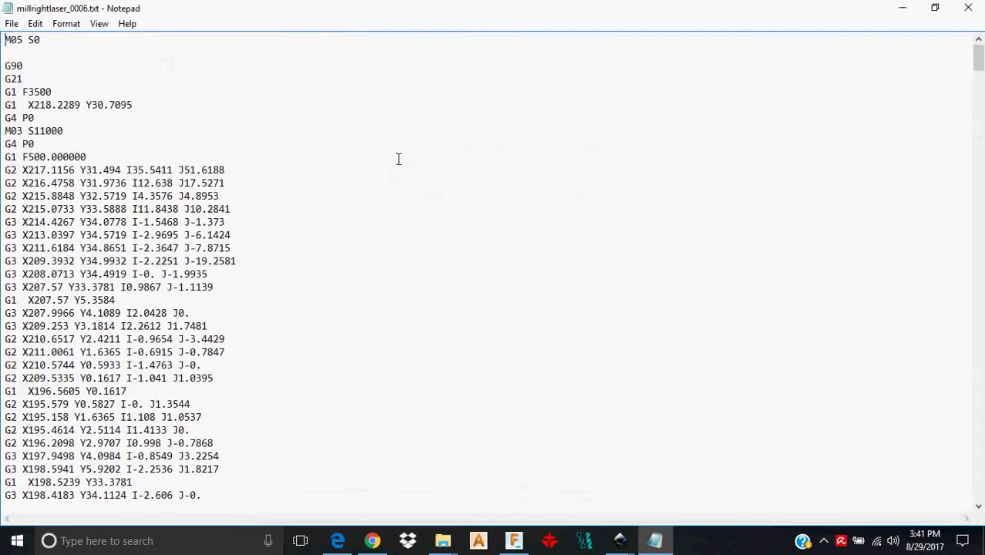
pyautogui.moveTo(71, 42); pyautogui.dragTo(4, 40)
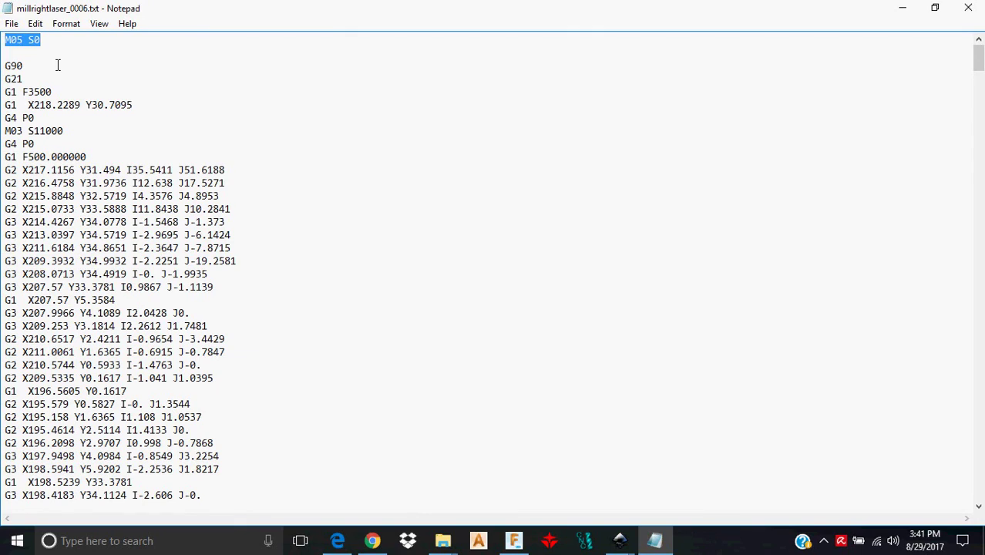
pyautogui.click(69, 53)
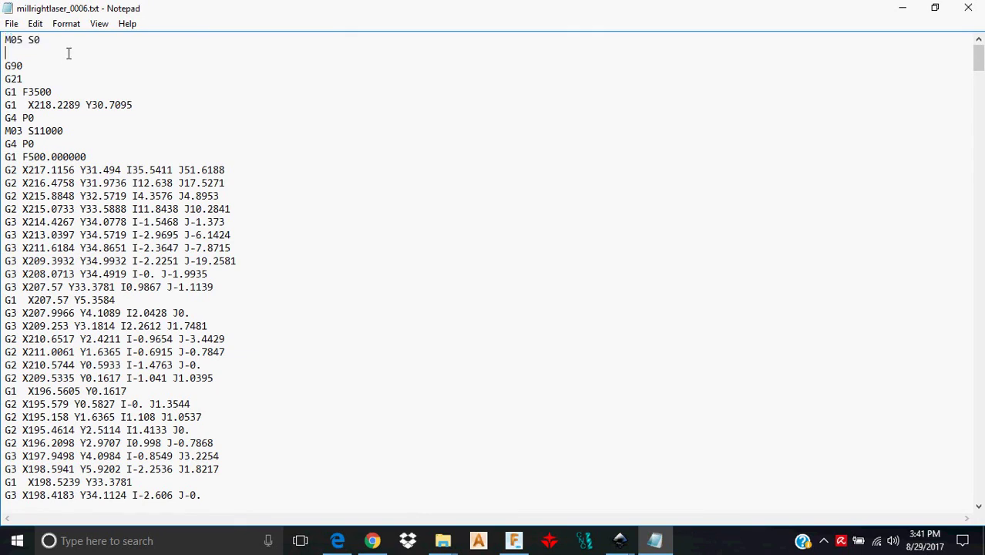
pyautogui.moveTo(75, 40); pyautogui.dragTo(6, 39)
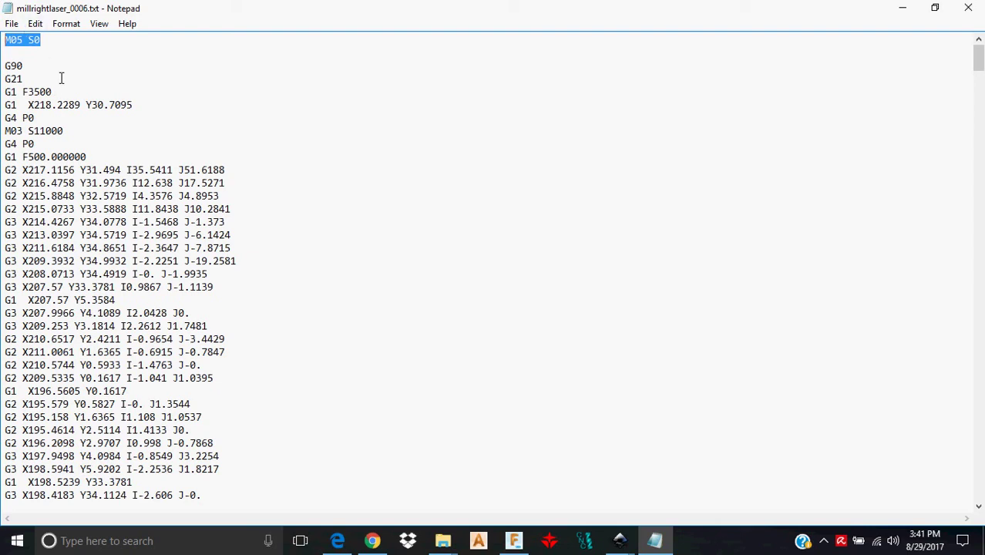
pyautogui.moveTo(60, 68); pyautogui.dragTo(6, 70)
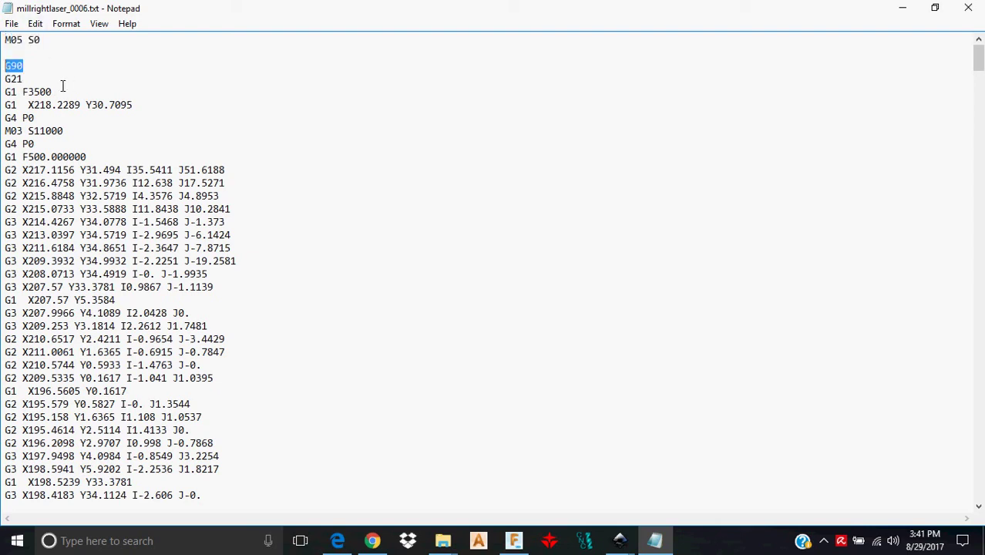
pyautogui.moveTo(59, 80); pyautogui.dragTo(6, 80)
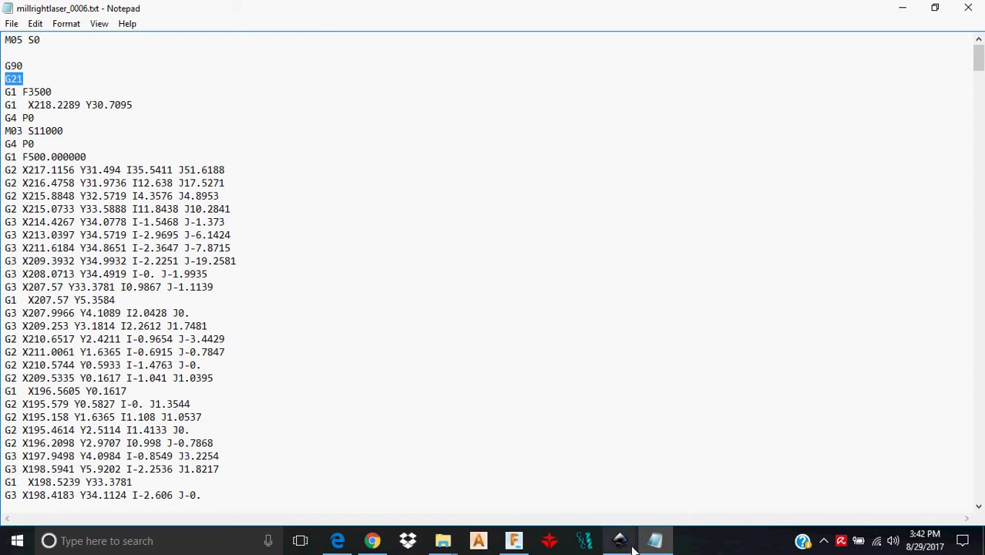
pyautogui.moveTo(632, 543)
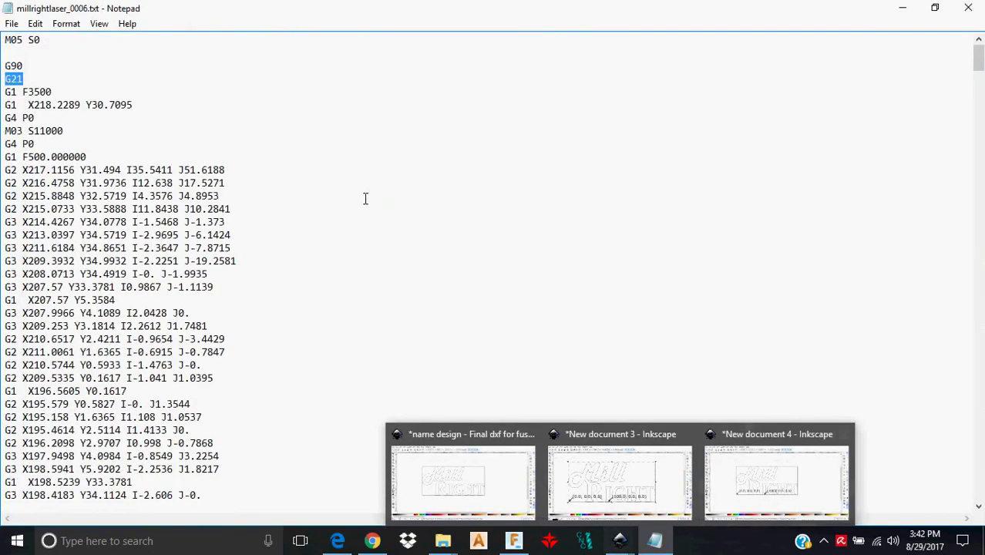
pyautogui.click(191, 105)
pyautogui.moveTo(73, 96); pyautogui.dragTo(4, 98)
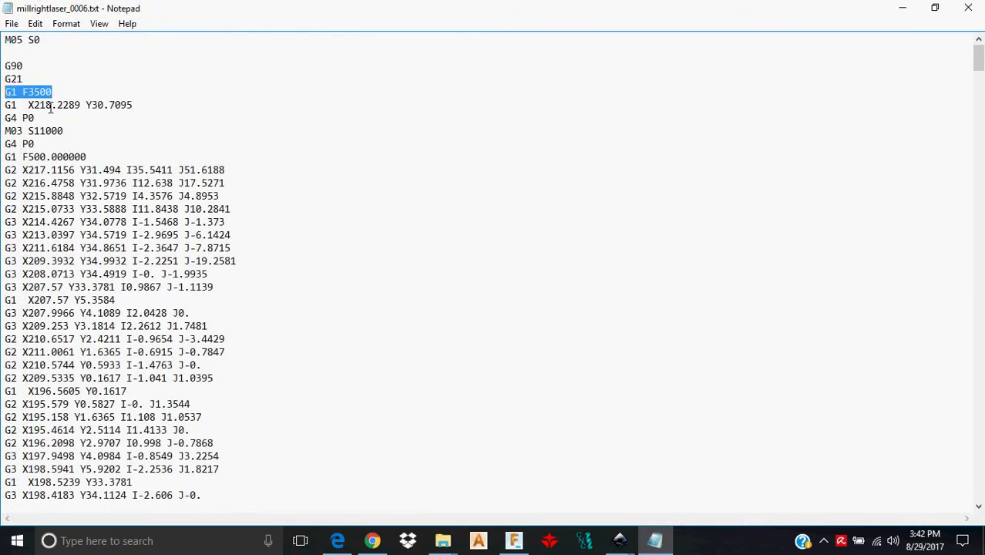
pyautogui.click(71, 132)
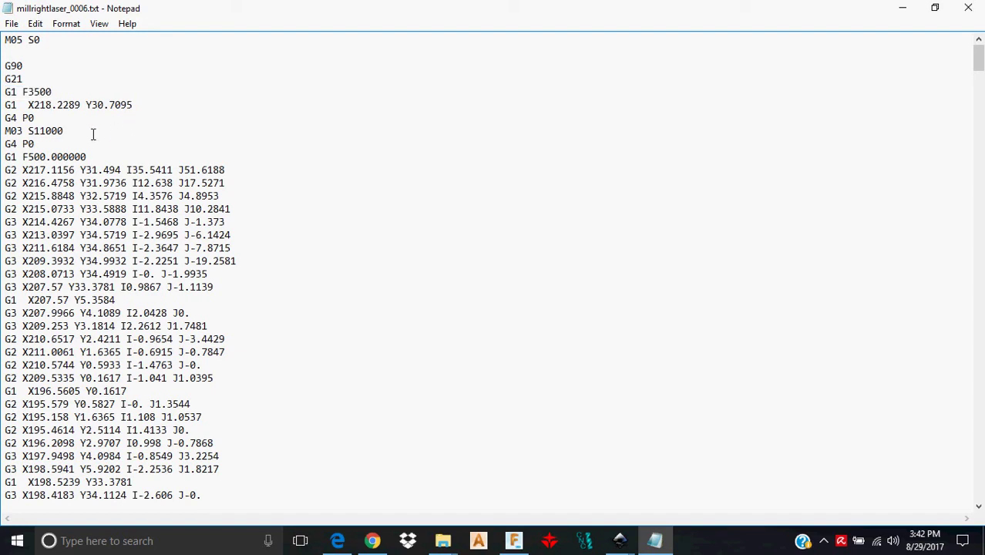
pyautogui.keyDown('shift'); pyautogui.click(7, 141); pyautogui.keyUp('shift')
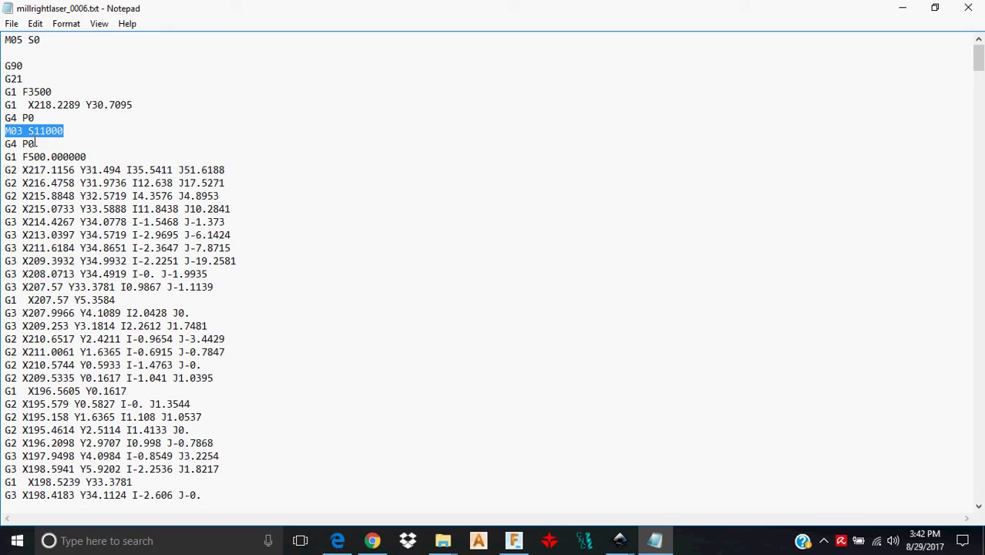
pyautogui.click(126, 146)
pyautogui.moveTo(67, 132); pyautogui.dragTo(29, 132)
pyautogui.click(51, 147)
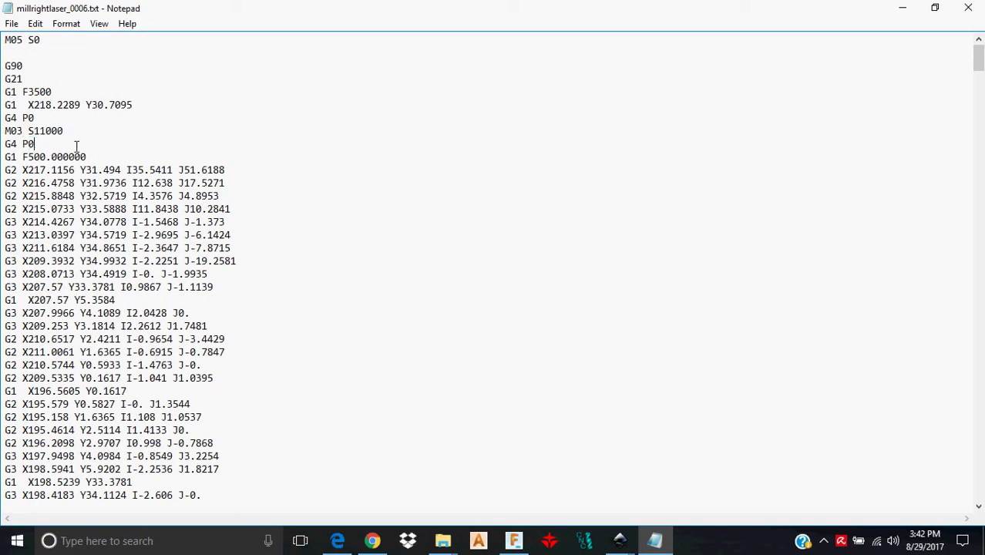
pyautogui.moveTo(54, 149); pyautogui.dragTo(6, 147)
pyautogui.moveTo(23, 146); pyautogui.dragTo(44, 153)
pyautogui.click(56, 146)
pyautogui.moveTo(72, 160); pyautogui.dragTo(6, 153)
pyautogui.moveTo(99, 159); pyautogui.dragTo(6, 168)
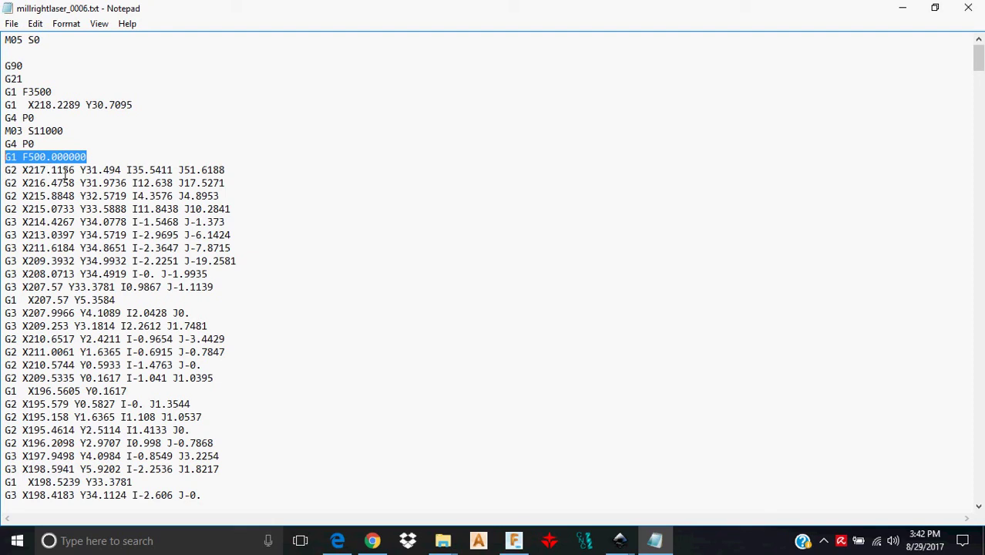
pyautogui.moveTo(23, 159); pyautogui.dragTo(74, 162)
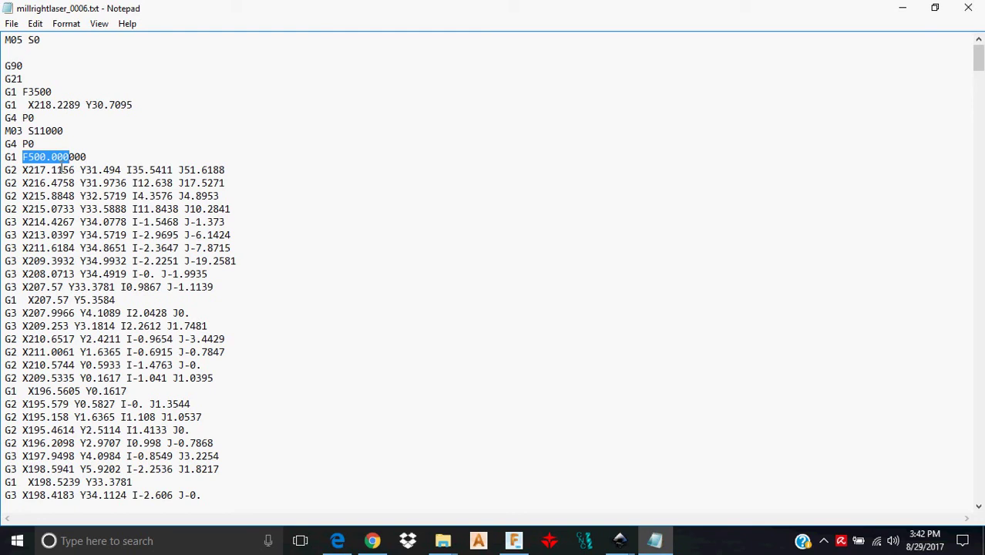
pyautogui.click(537, 199)
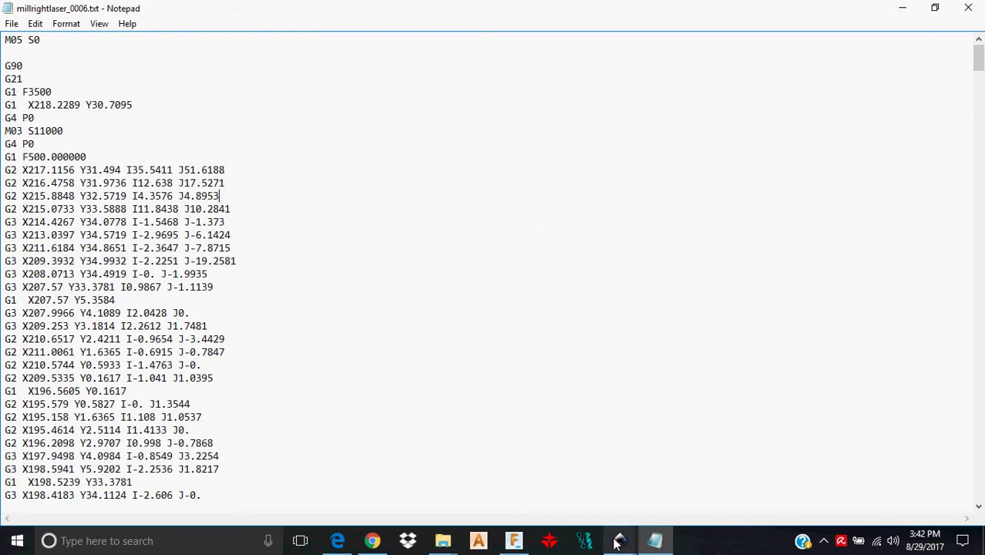
# Bring Inkscape's New document 4 window back to the front
pyautogui.moveTo(613, 543)
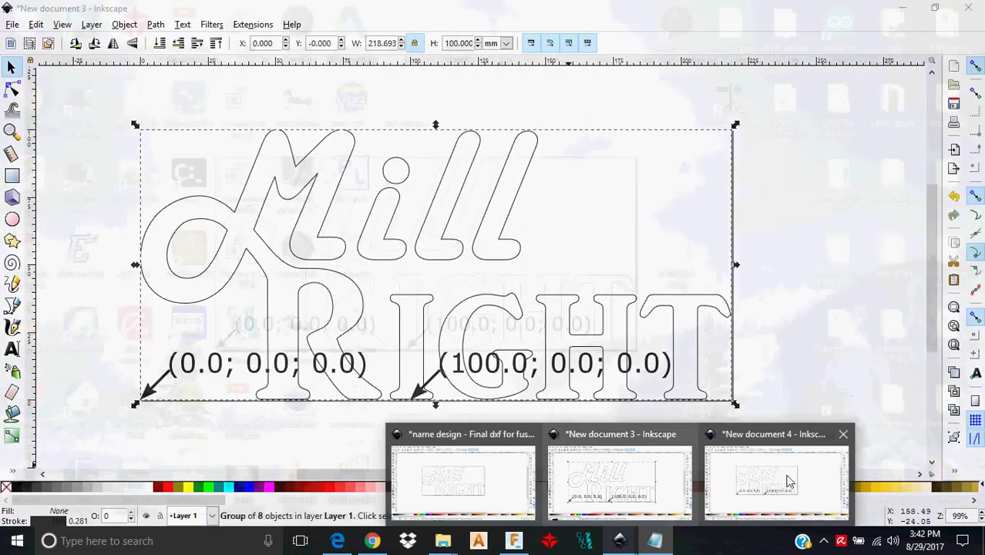
pyautogui.click(803, 471)
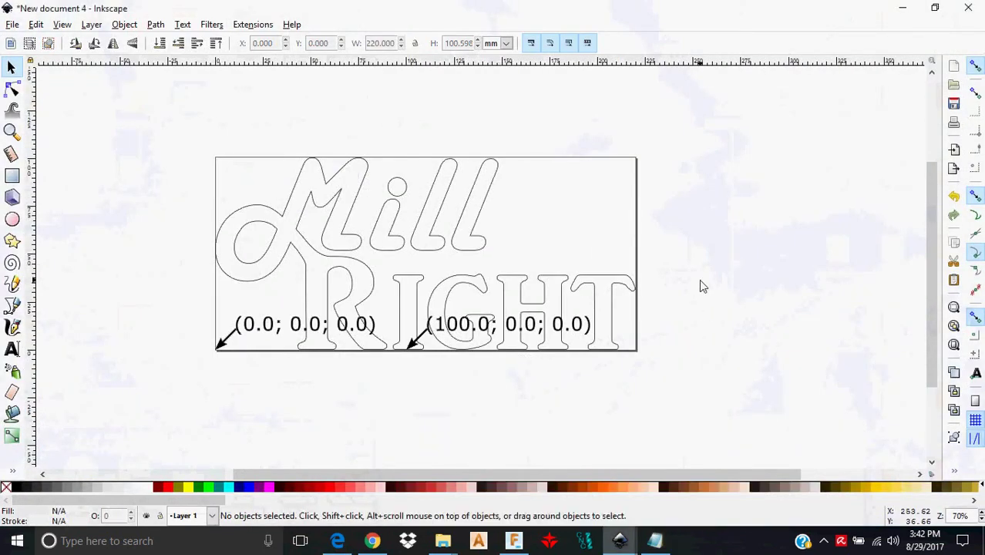